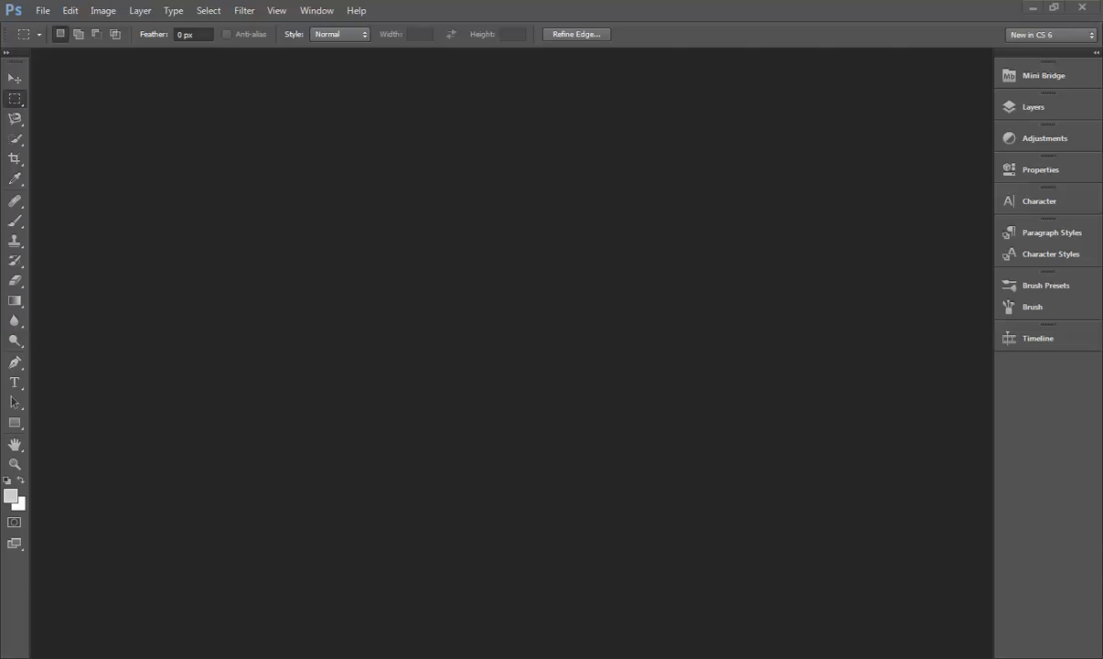
Open the raw bridge photo DA8F1343.CR2 and set its white balance to Tungsten
drag(533, 654, 506, 415)
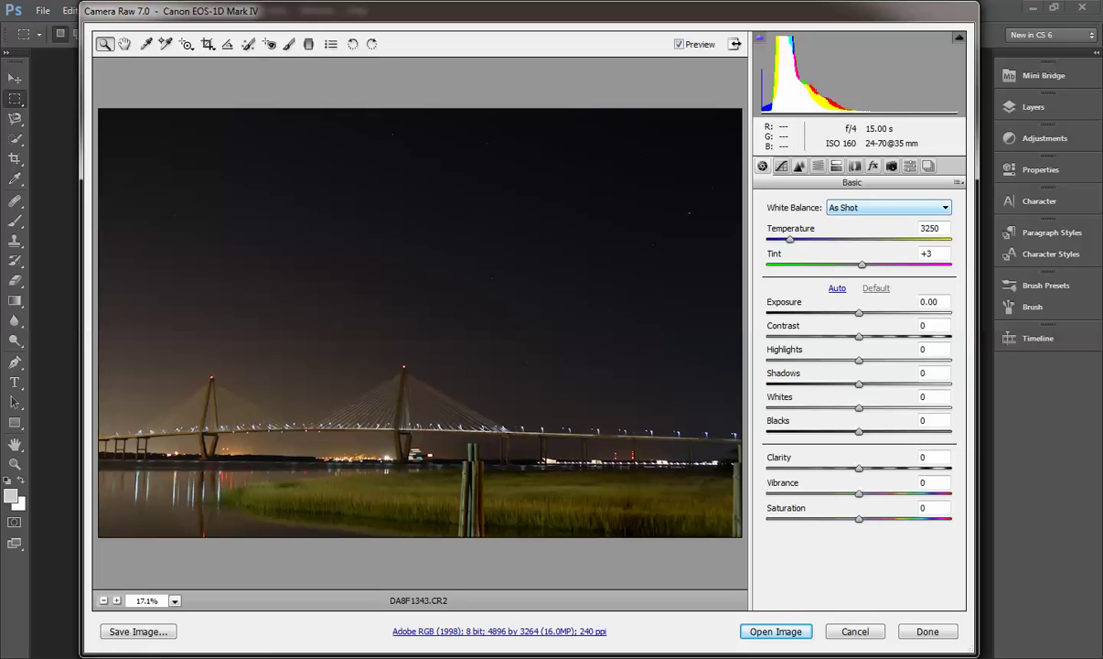
click(888, 207)
click(845, 271)
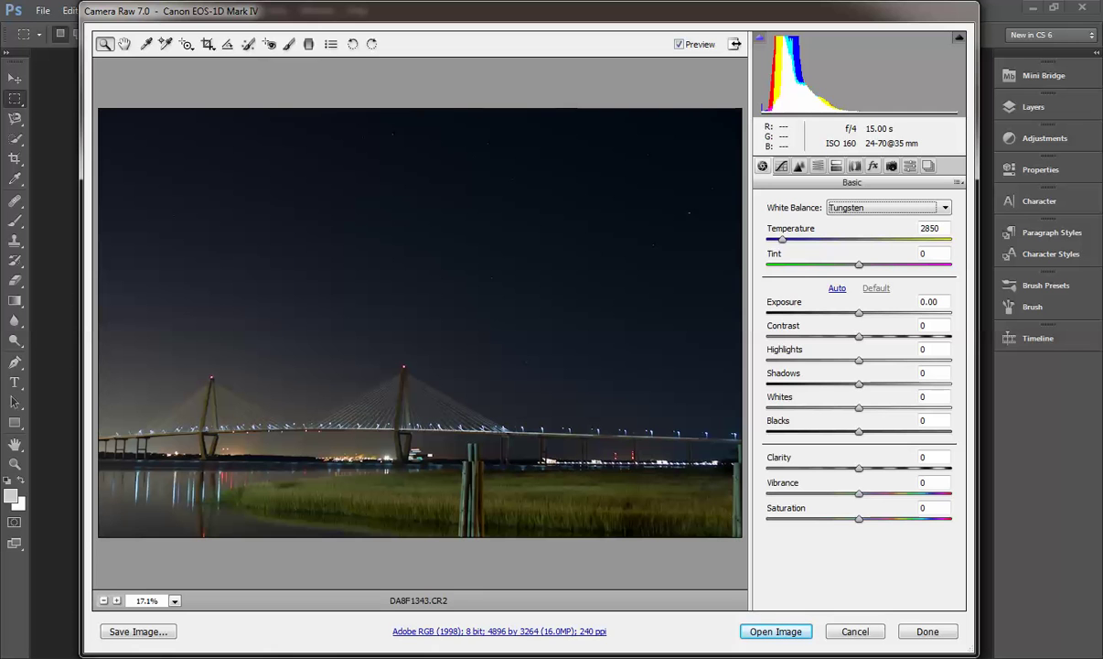
Set the raw photo's Exposure to +0.20, Whites to +16 and Blacks to -5
drag(859, 313, 863, 313)
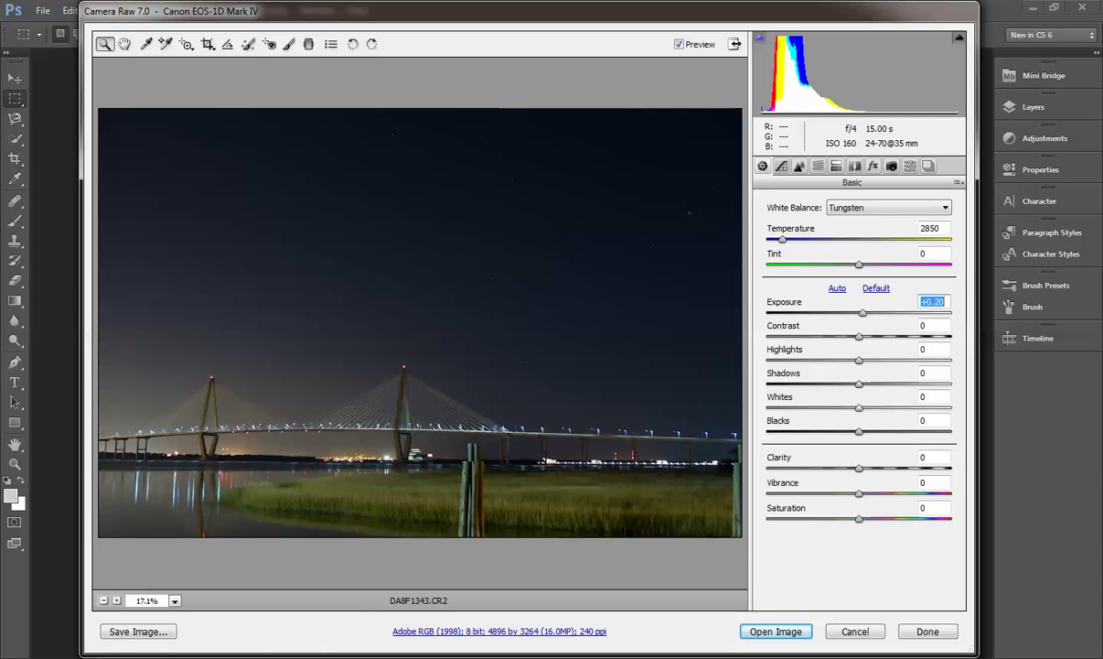
drag(859, 408, 871, 432)
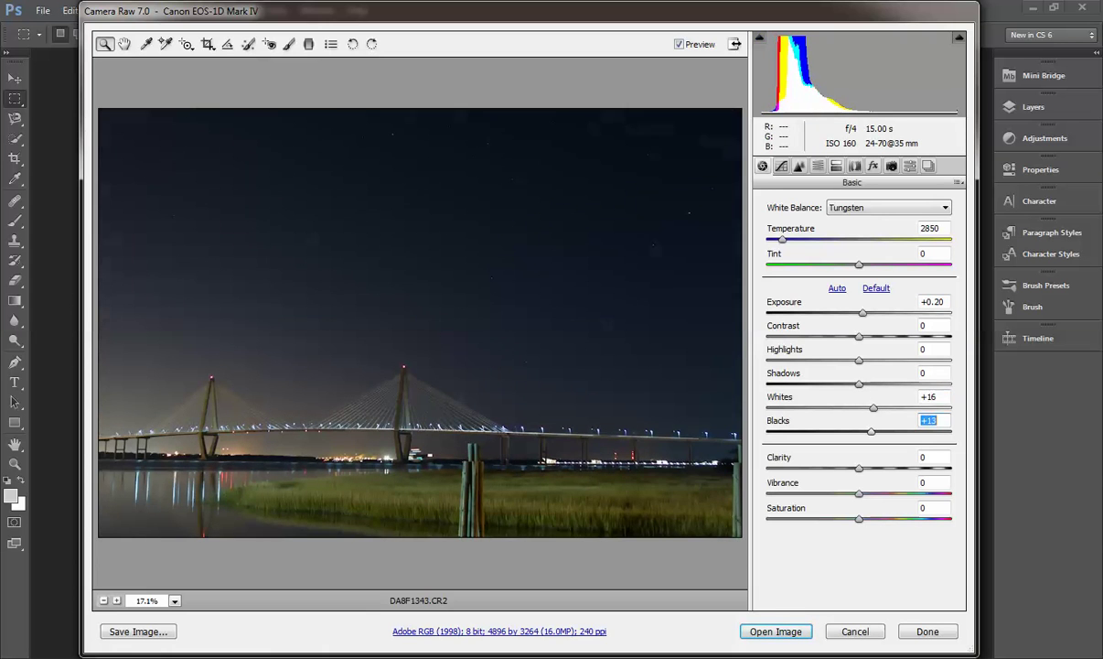
key(Down)
key(Down)
key(Down)
key(Down)
key(Down)
key(Down)
key(Down)
key(Down)
key(Down)
key(Down)
key(Down)
key(Down)
key(Down)
key(Down)
key(Down)
key(Down)
key(Down)
key(Down)
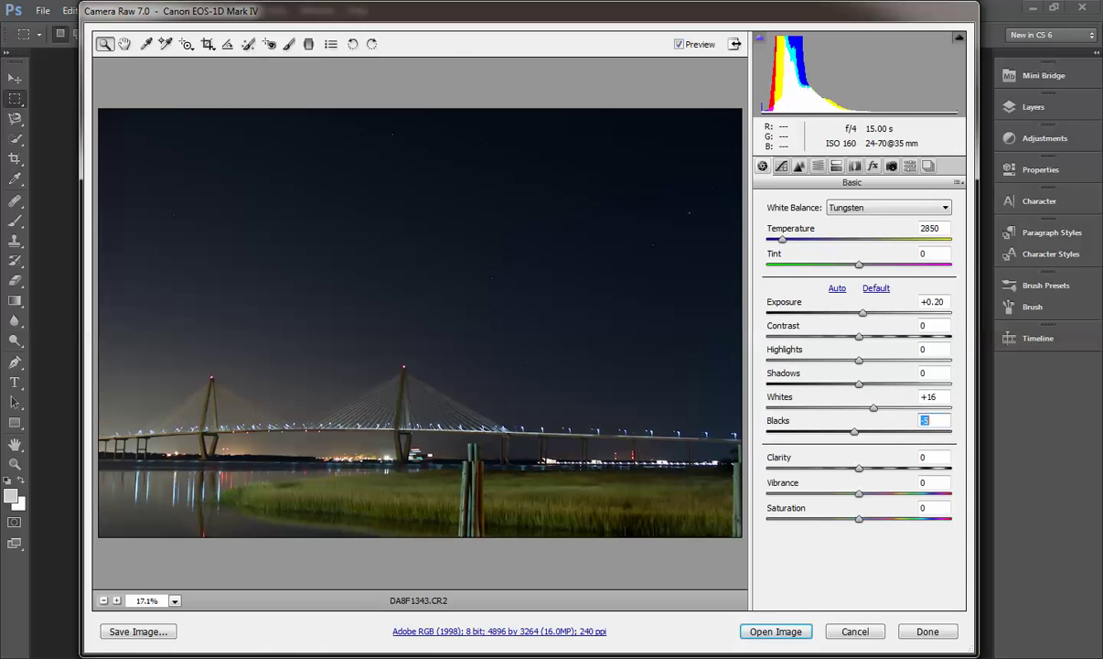
Set Clarity to +11, Vibrance to +3 and Saturation to +19, and open the raw photo for editing
drag(859, 469, 867, 494)
key(Down)
key(Down)
key(Down)
key(Down)
key(Down)
key(Down)
key(Tab)
key(Down)
key(Down)
key(Down)
key(Down)
key(Down)
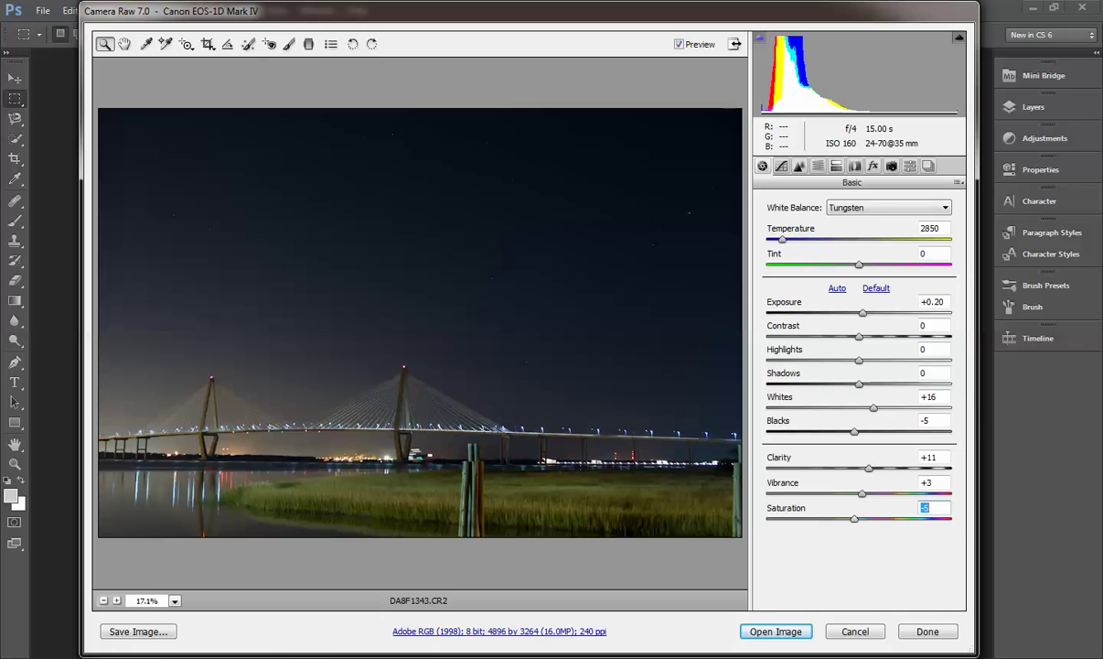
key(Up)
key(Up)
key(Up)
key(Up)
key(Up)
key(Up)
key(Up)
key(Up)
key(Up)
key(Up)
key(Up)
key(Up)
key(Up)
key(Up)
key(Up)
key(Up)
key(Up)
key(Up)
key(Up)
key(Up)
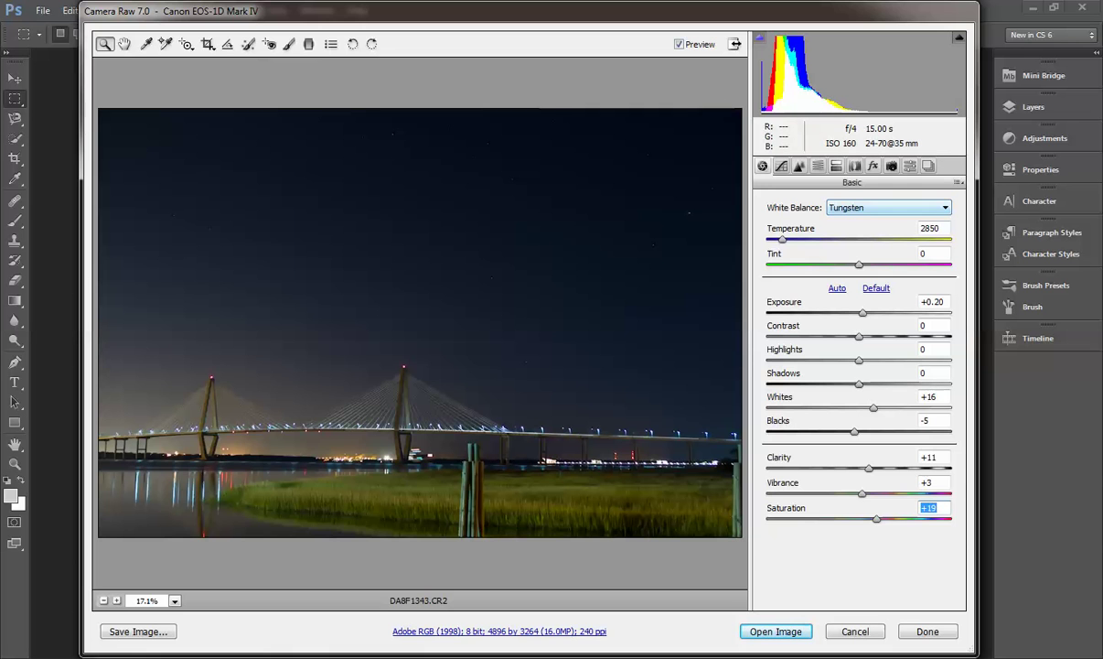
click(776, 631)
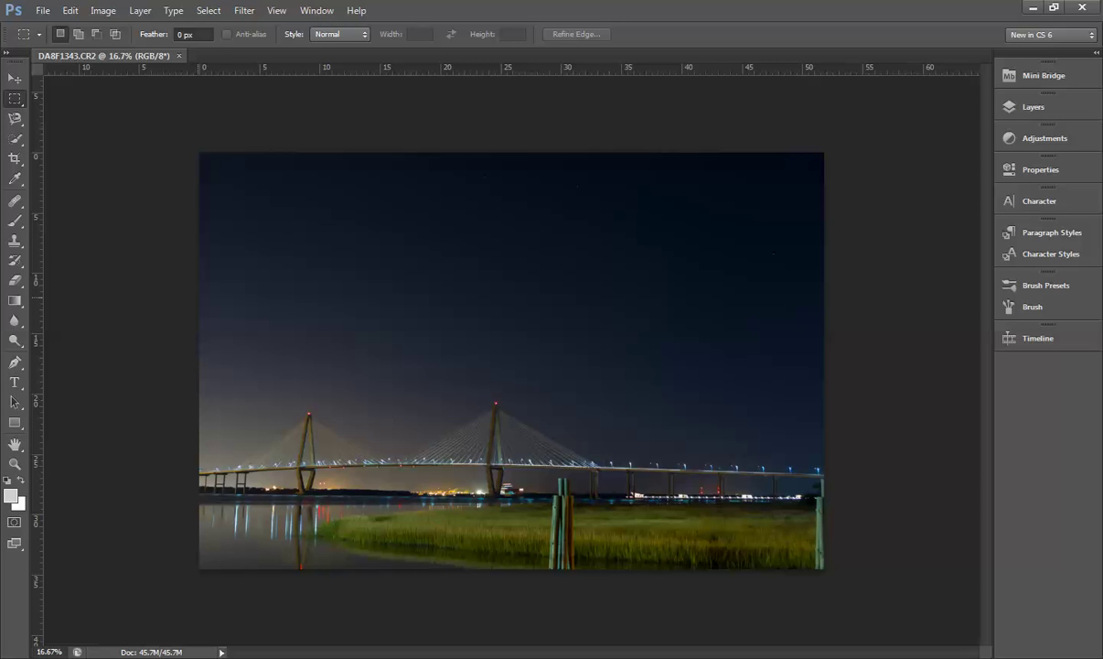
click(15, 158)
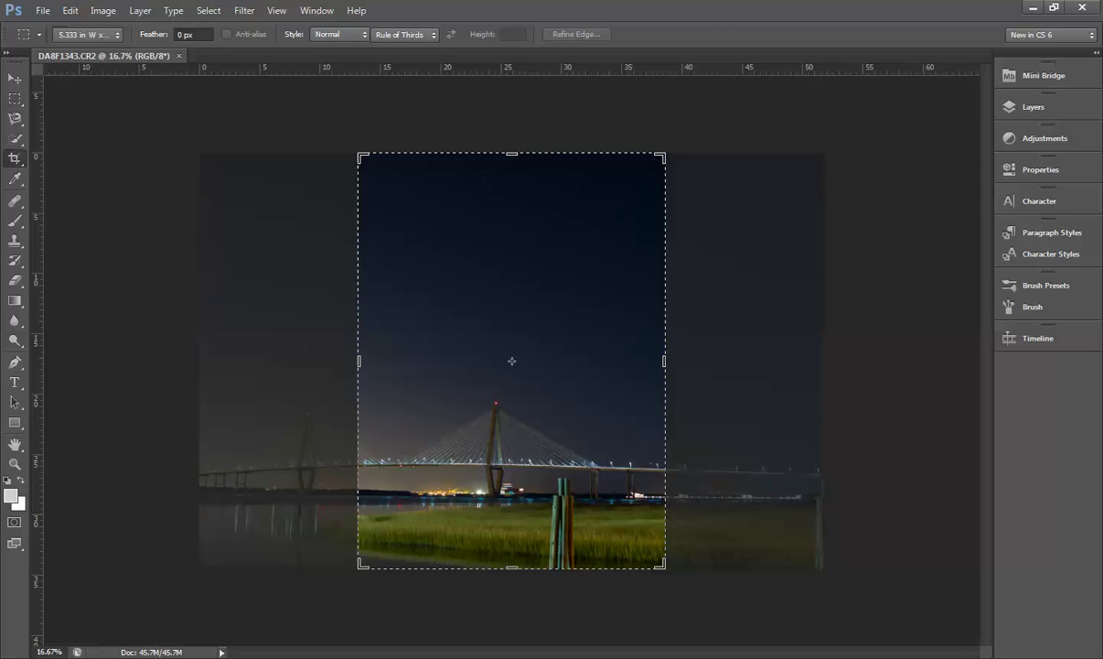
key(x)
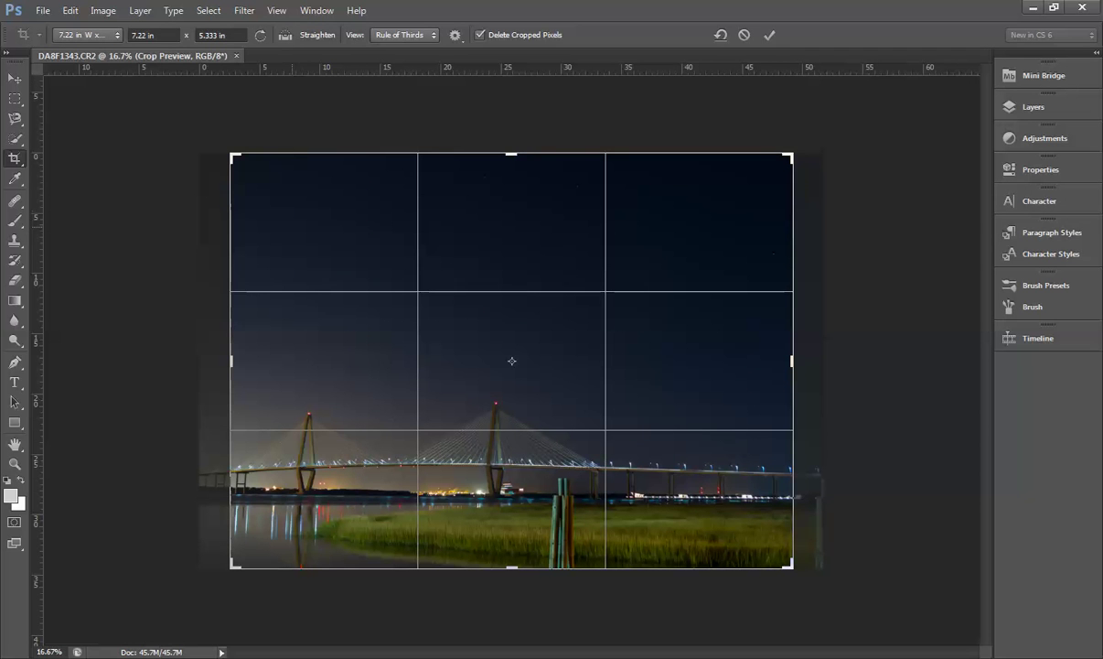
key(v)
click(649, 259)
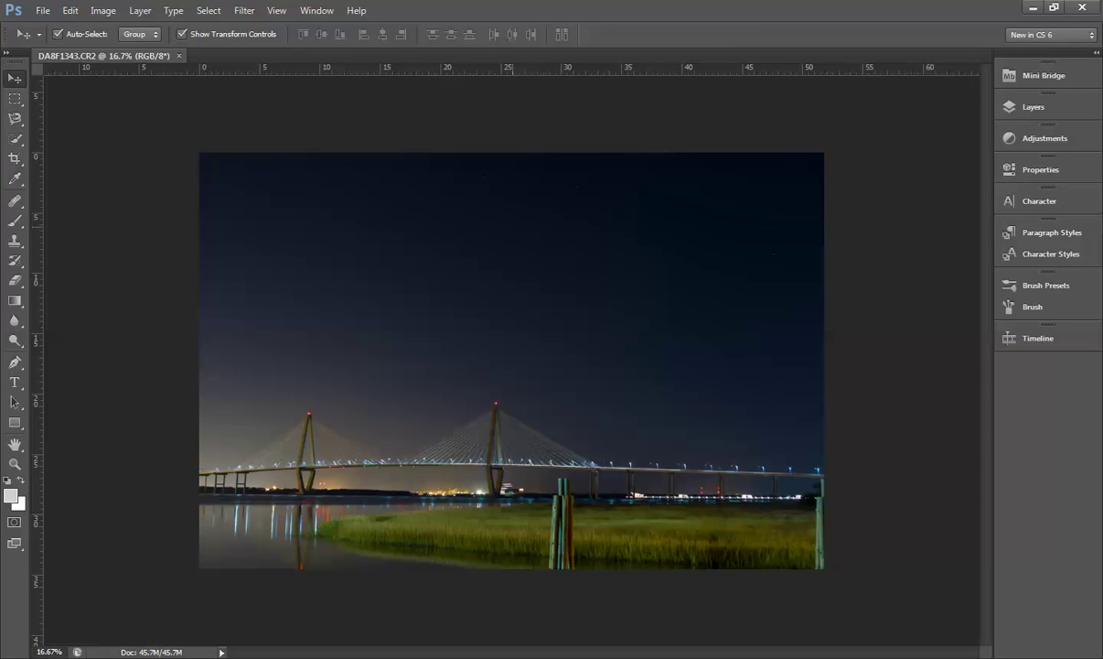
Resize the bridge photo to a document width of 5 inches with constrained proportions
click(103, 10)
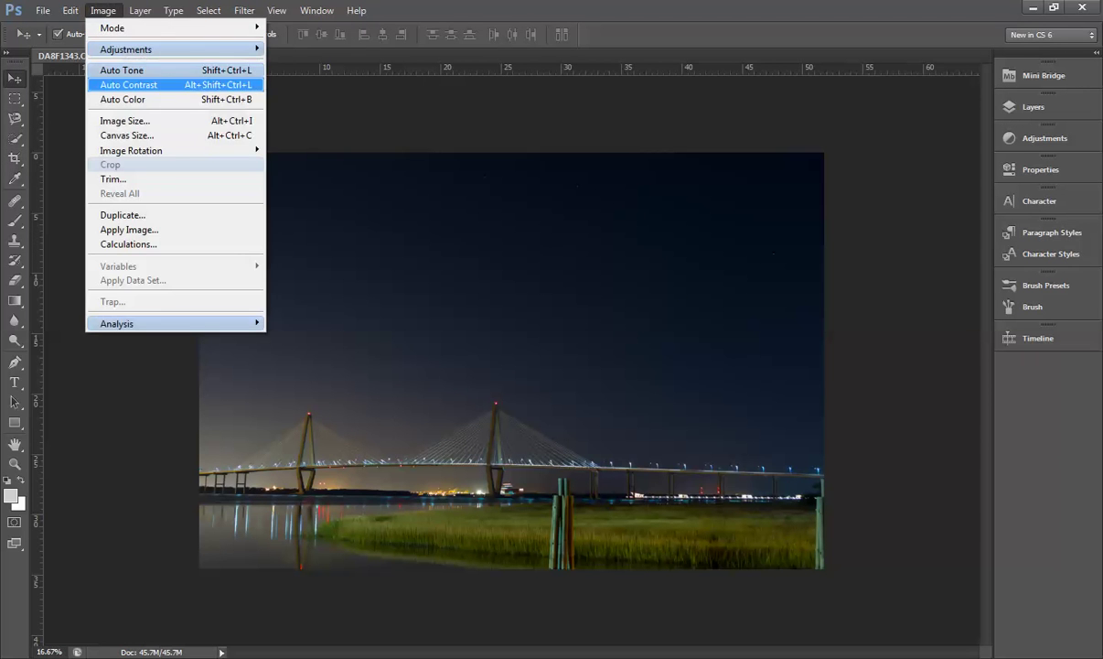
click(124, 121)
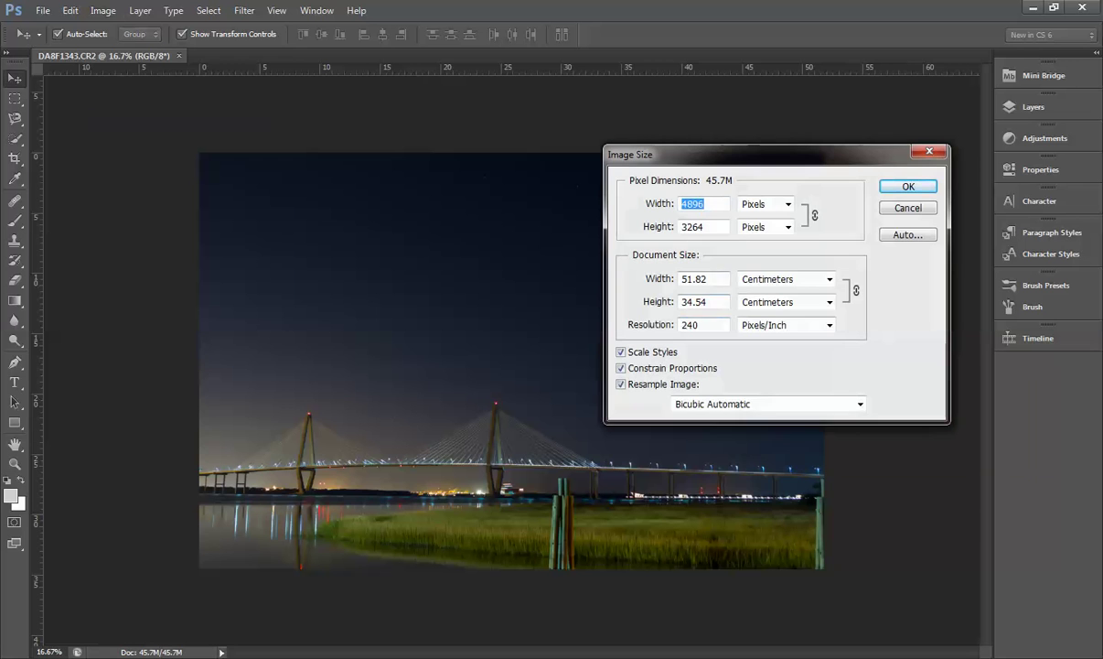
click(812, 279)
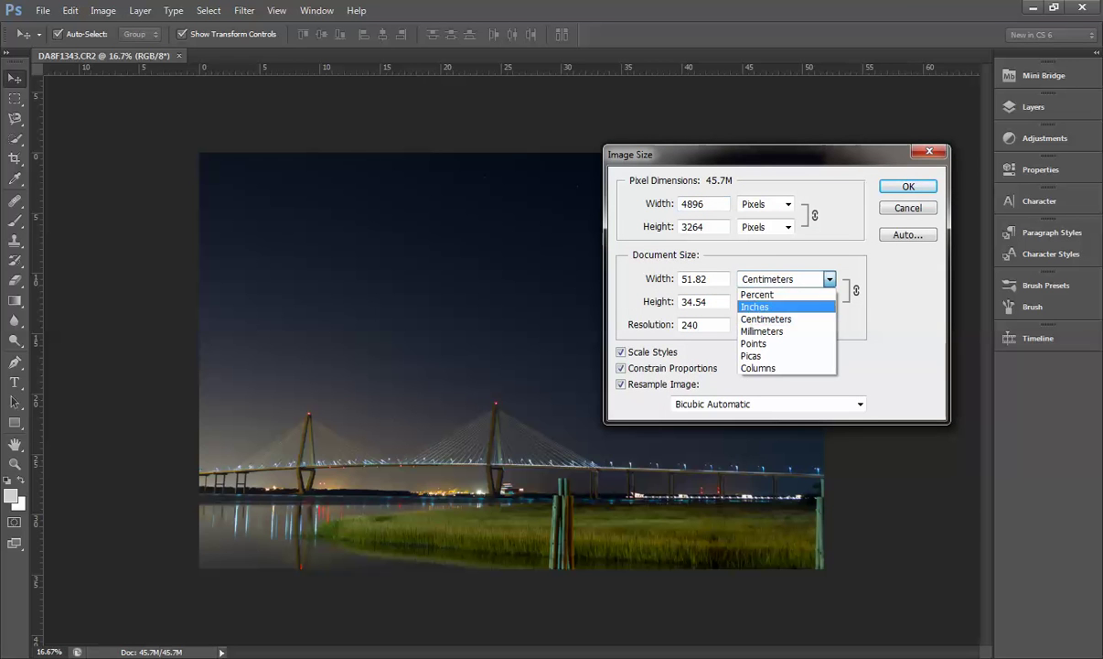
click(755, 306)
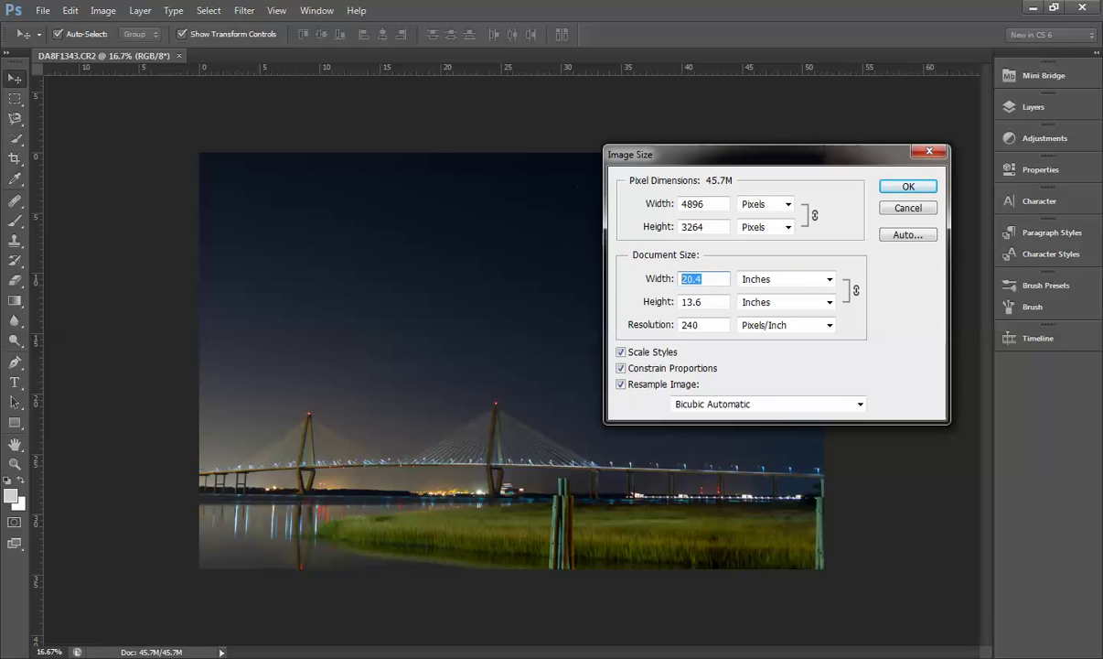
text(5)
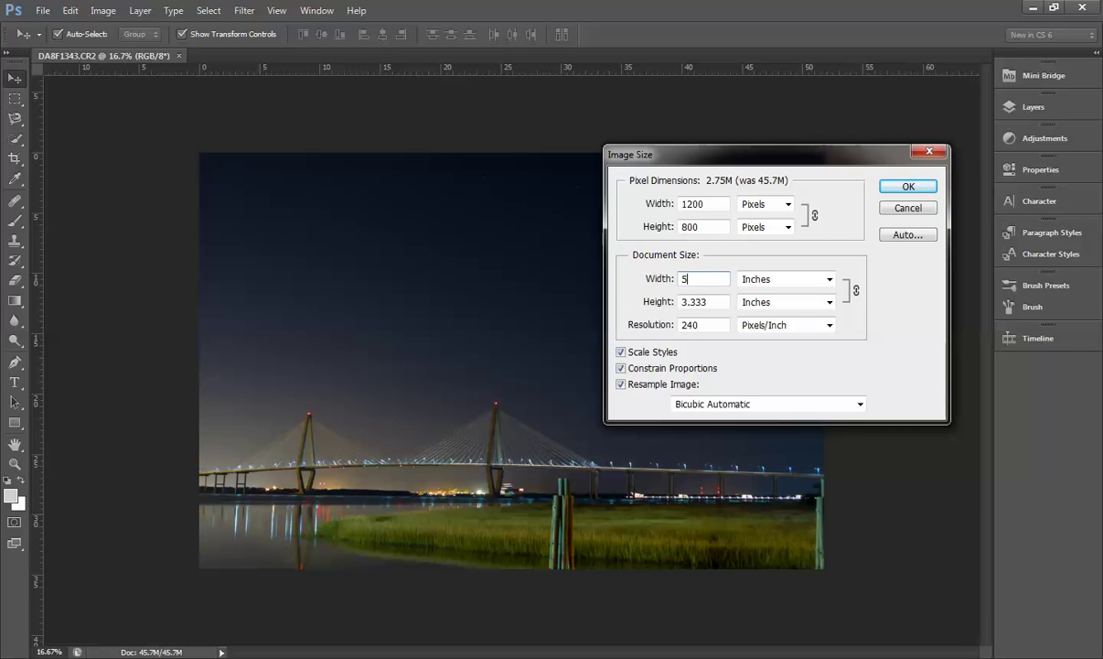
key(Return)
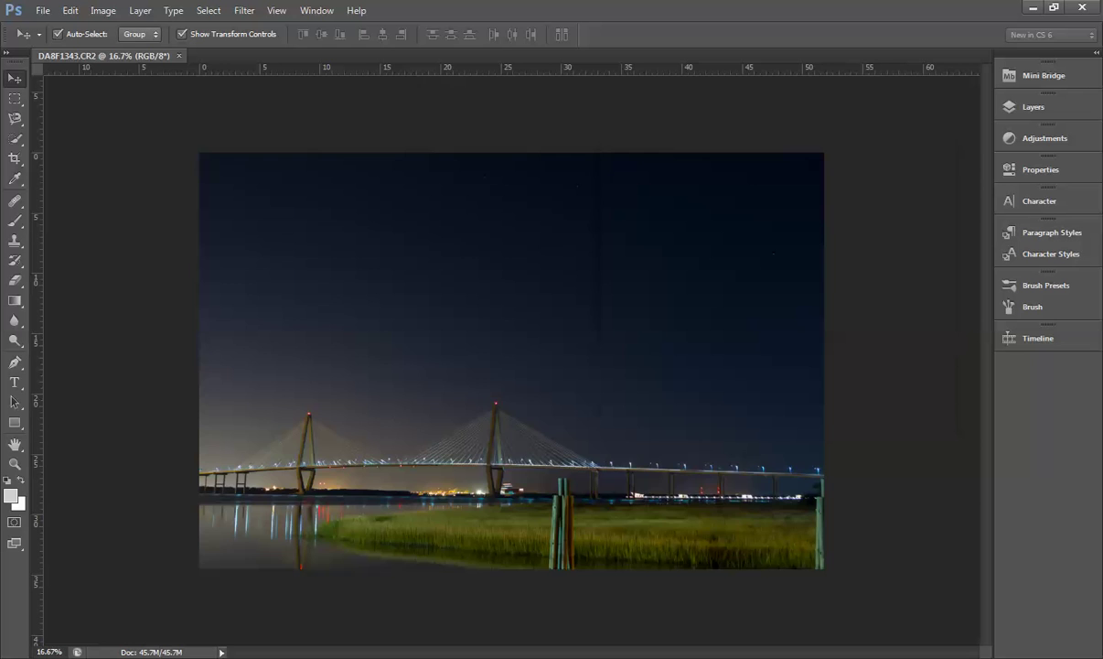
Examine the resized bridge photo up close around the main tower and in full
scroll(497, 385, up, 12)
scroll(497, 386, down, 3)
scroll(496, 385, up, 3)
scroll(497, 386, down, 5)
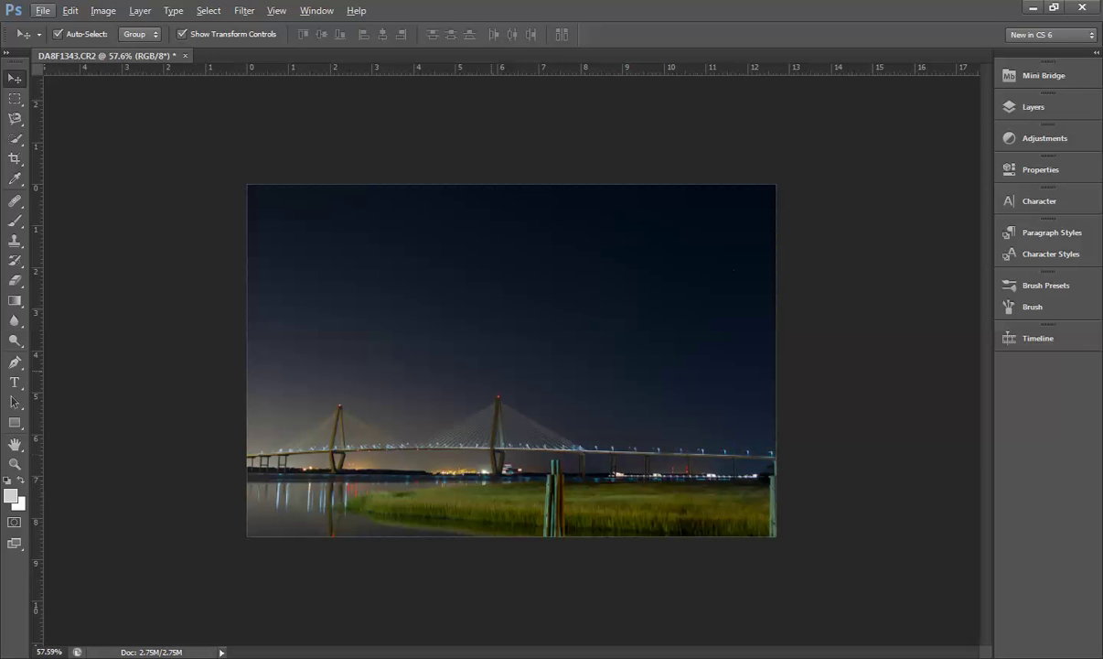
scroll(514, 428, up, 2)
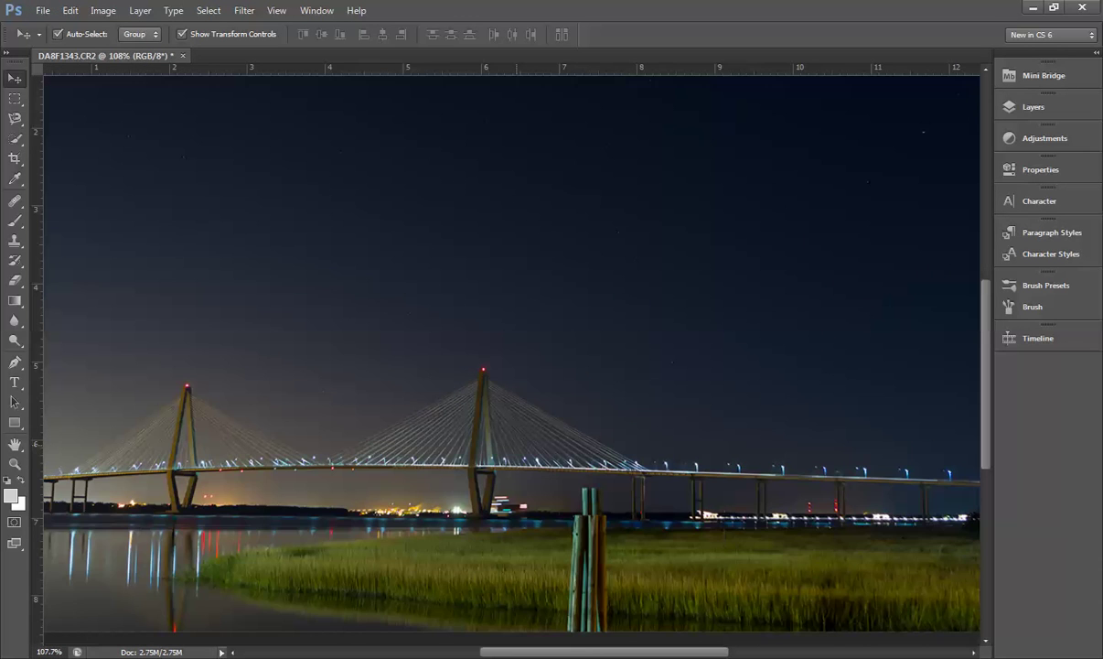
scroll(514, 444, up, 2)
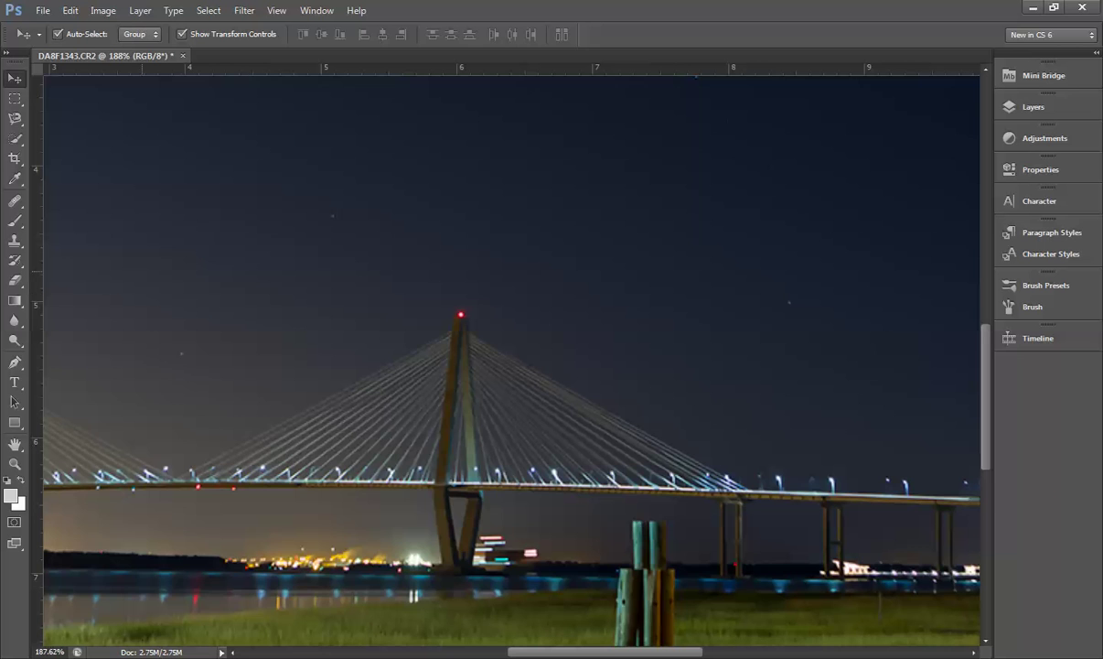
scroll(514, 457, down, 3)
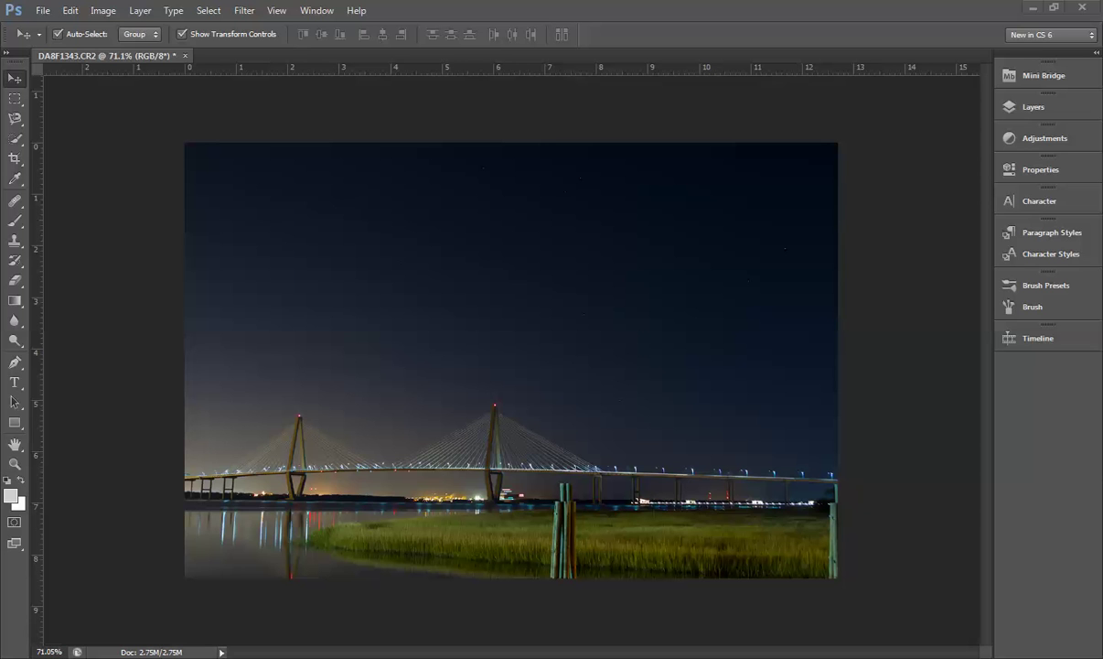
Bring up moon1.tif, copy its selected moon into the bridge photo, and minimize the moon document
drag(562, 5, 562, 581)
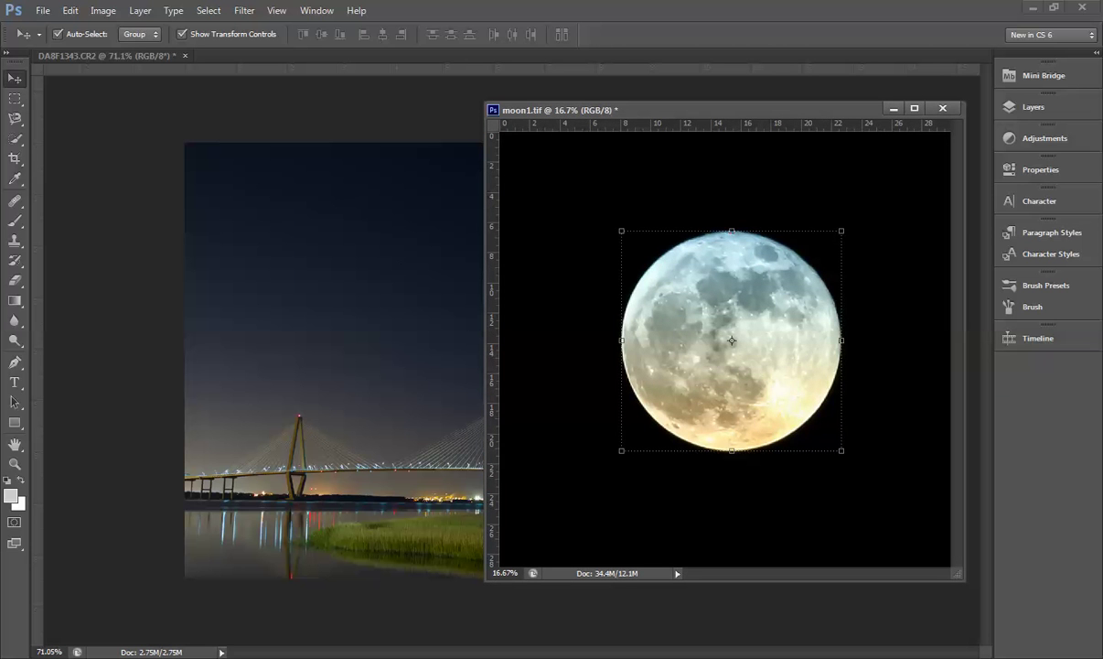
key(Return)
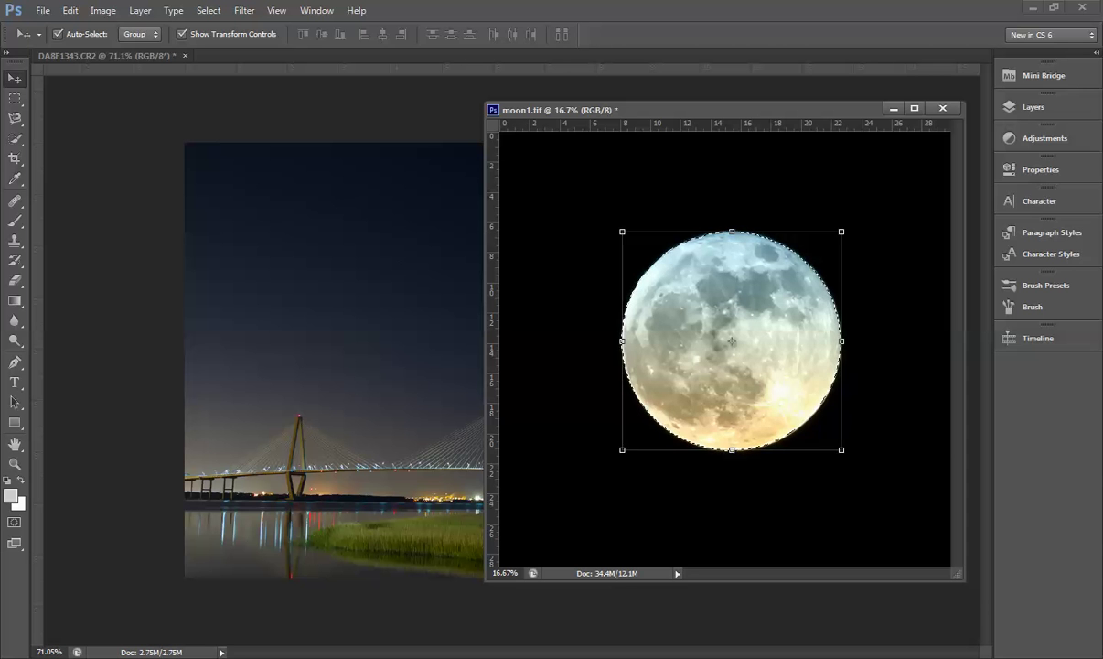
drag(679, 108, 749, 165)
drag(877, 342, 291, 379)
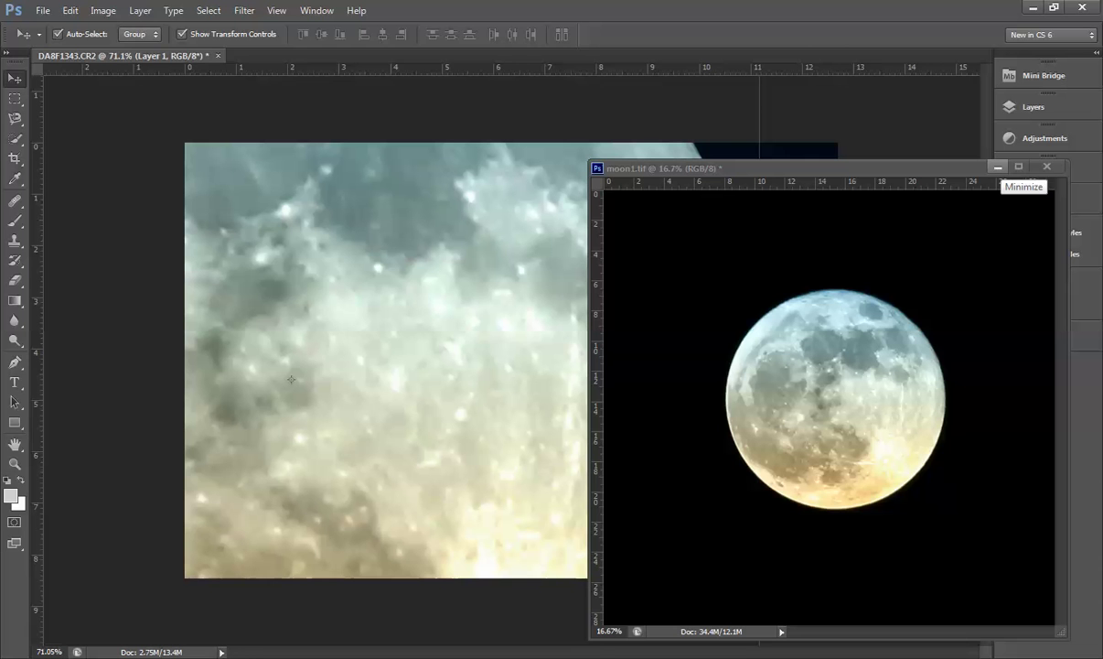
click(998, 167)
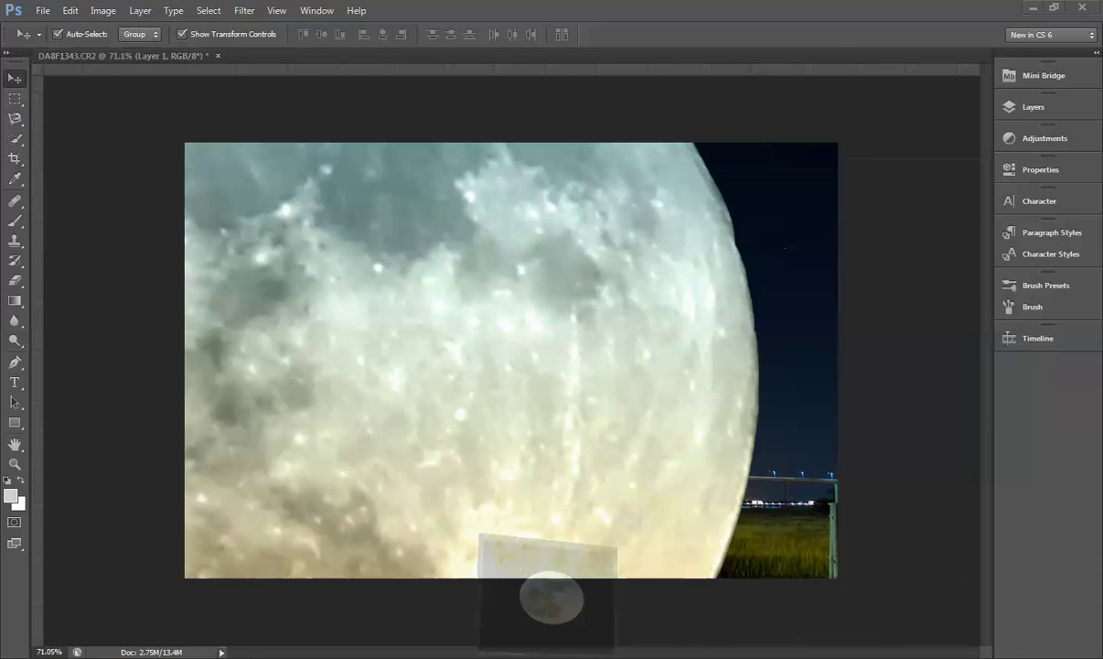
Scale the pasted moon down to 9.18% in both width and height with the aspect ratio linked
drag(615, 247, 608, 455)
drag(283, 586, 311, 658)
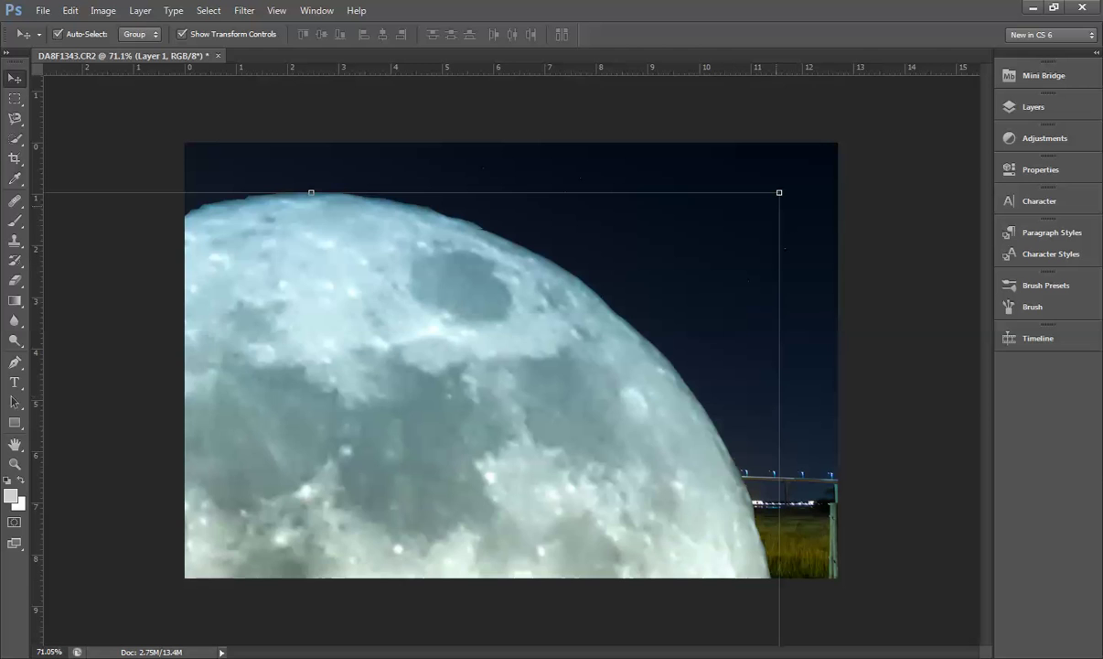
drag(779, 192, 771, 169)
drag(703, 211, 704, 209)
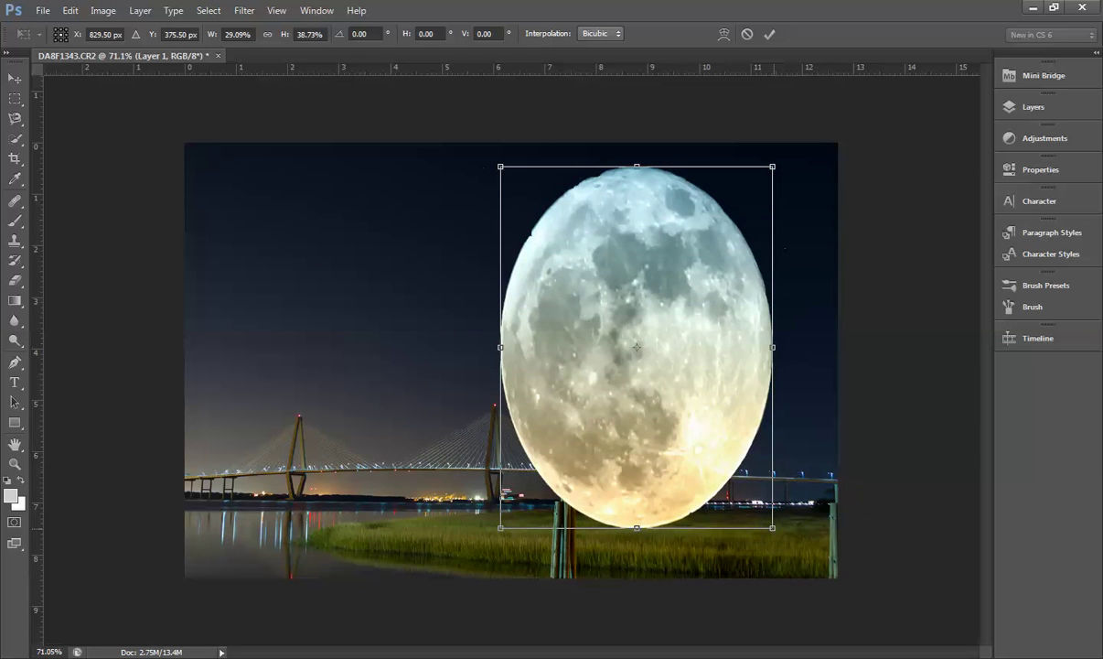
drag(773, 528, 585, 259)
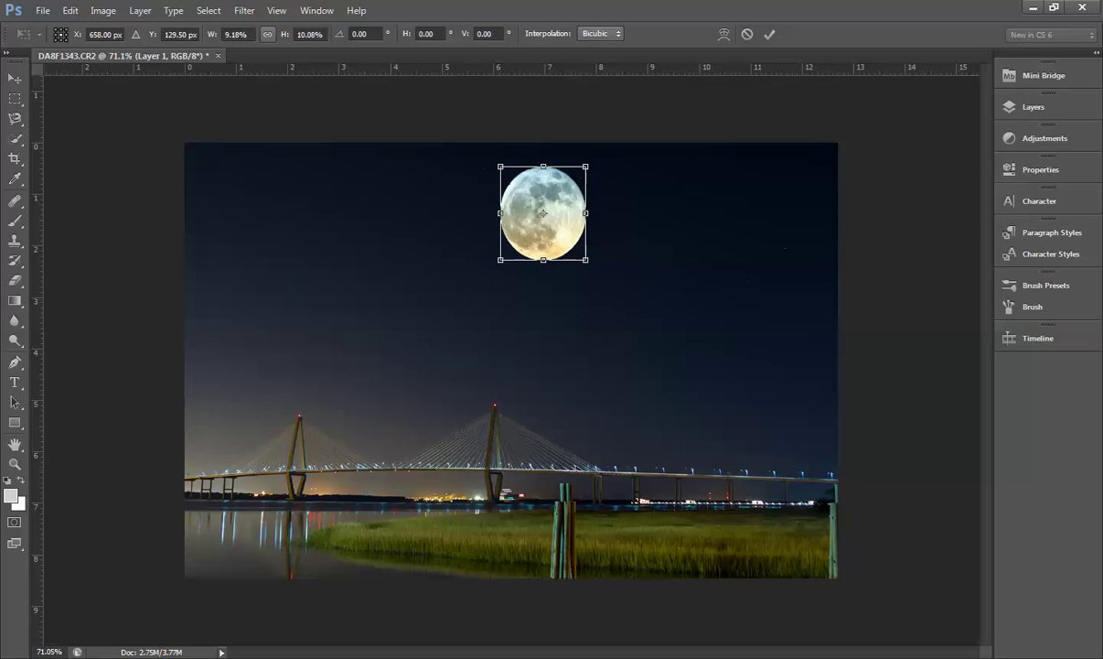
click(267, 33)
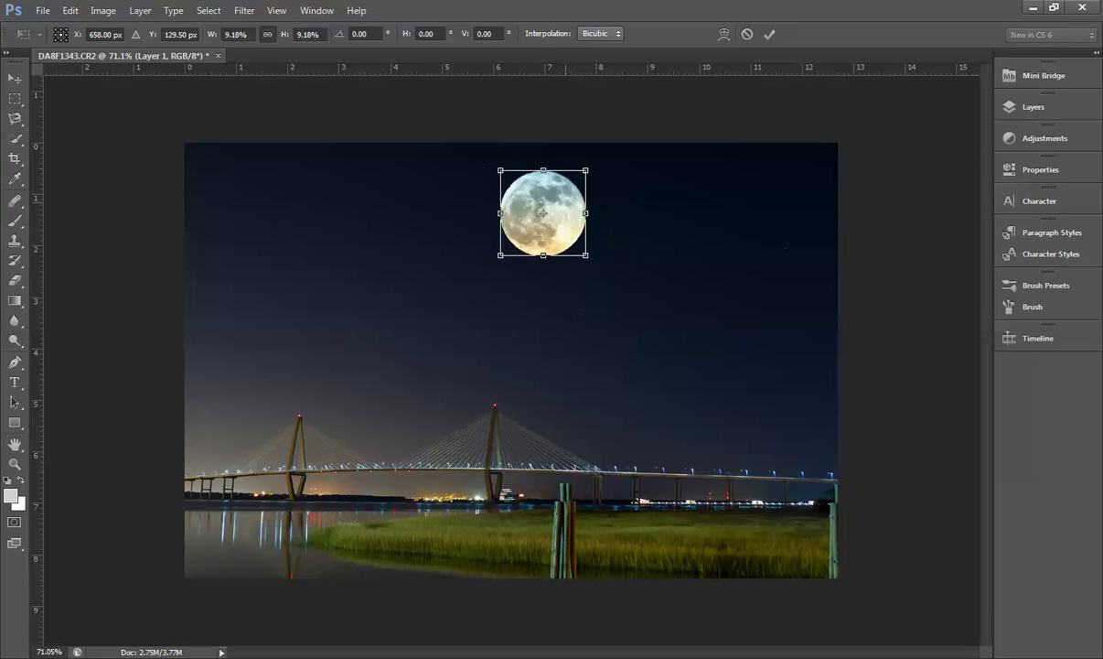
Move the moon into the sky beyond the main bridge tower and scale it proportionally to 7.09%, applying the transformation
drag(544, 214, 642, 354)
drag(684, 311, 651, 336)
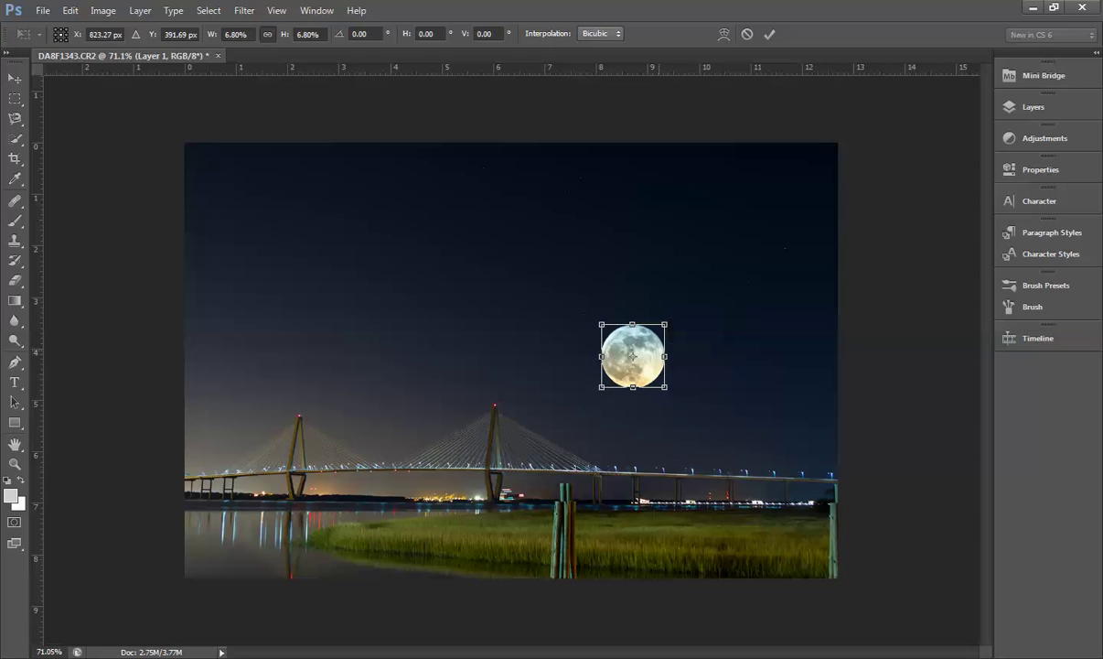
drag(665, 324, 632, 349)
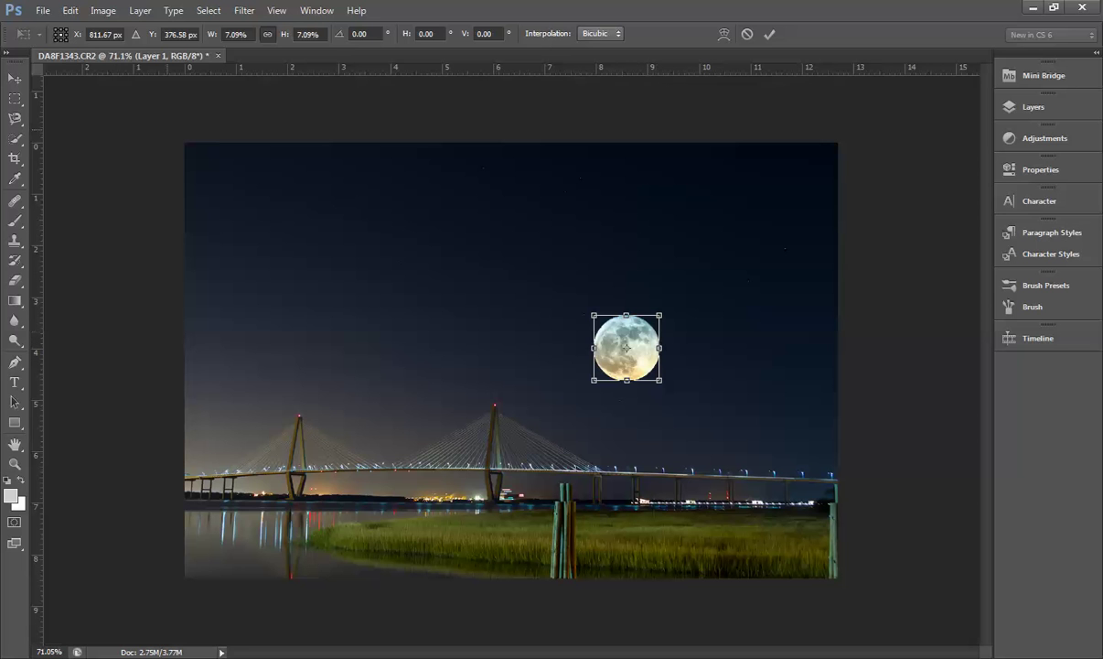
click(15, 78)
click(468, 244)
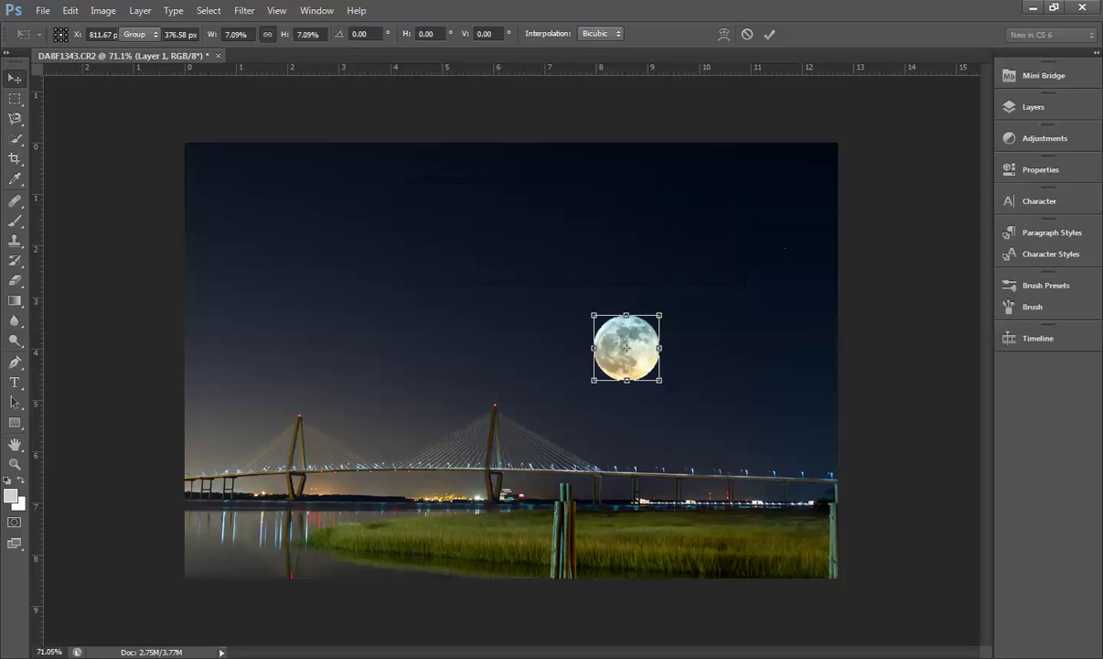
click(802, 328)
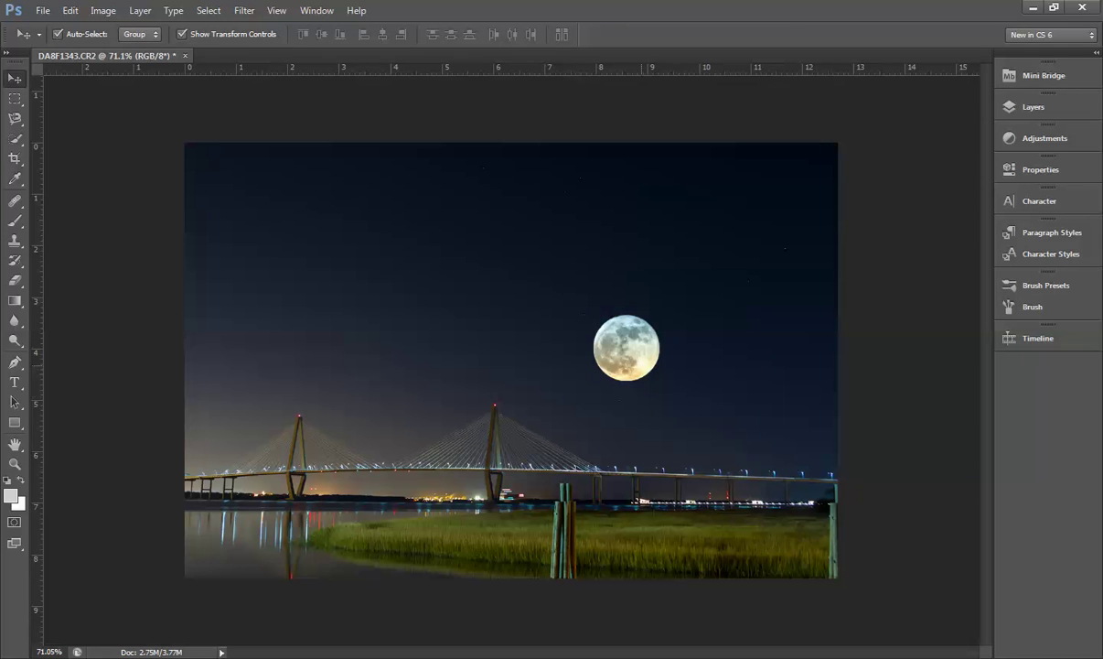
Shift the moon slightly to the right and up in the sky above the bridge
mouse_move(637, 364)
mouse_down()
mouse_move(663, 356)
mouse_move(641, 365)
mouse_move(633, 345)
mouse_up()
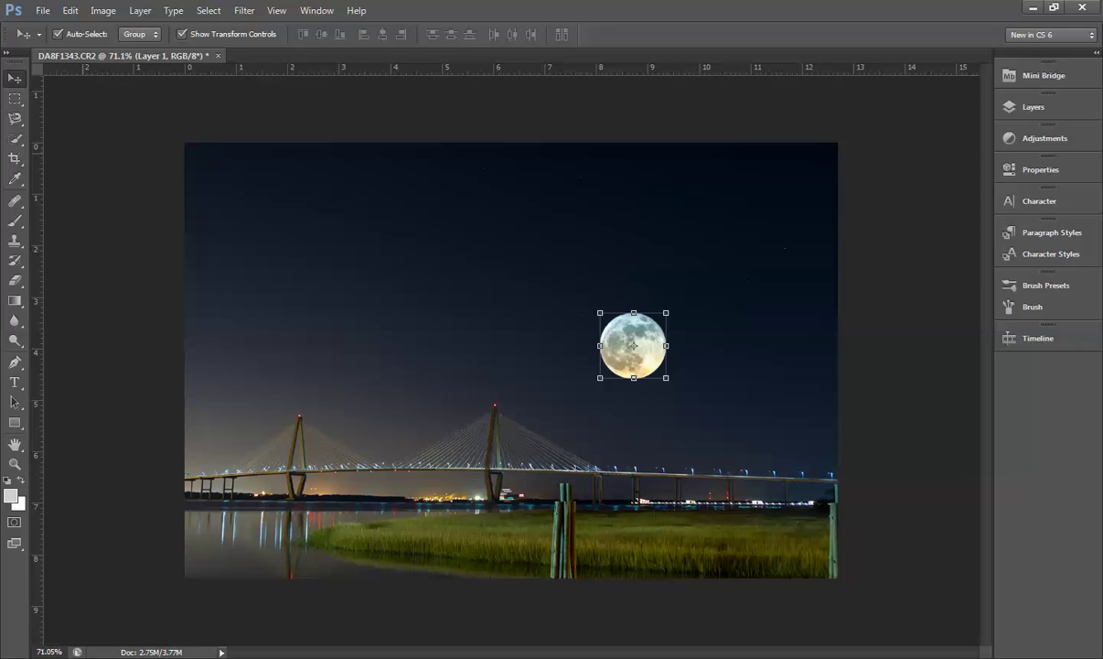
key(Return)
key(ctrl+e)
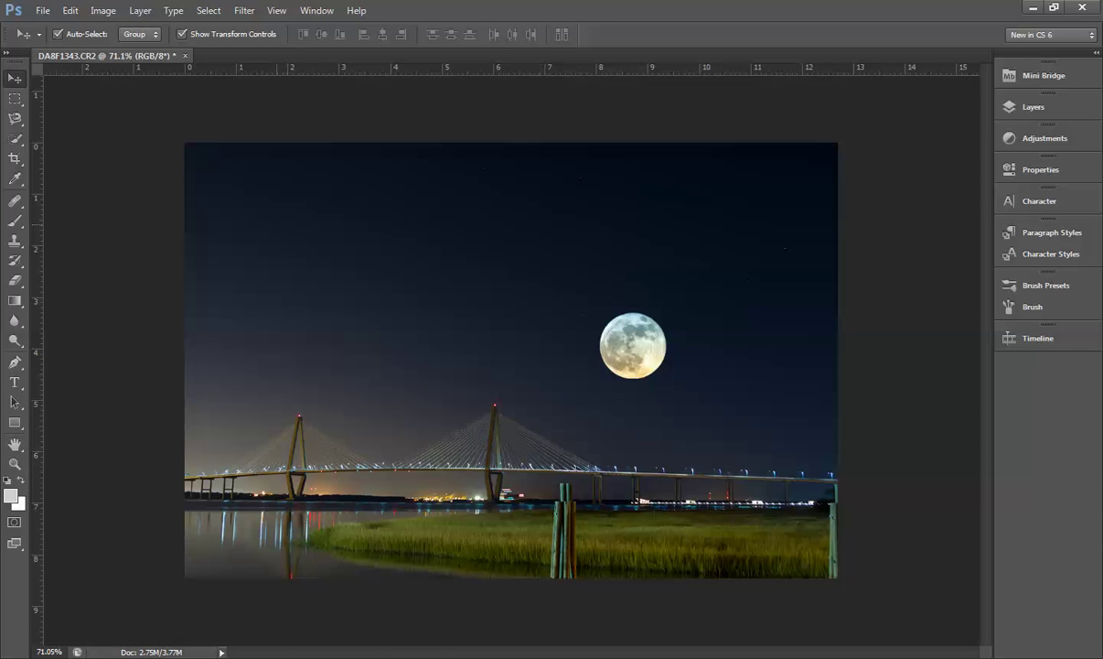
Flatten the bridge photo and the pasted moon into a single layer
click(42, 10)
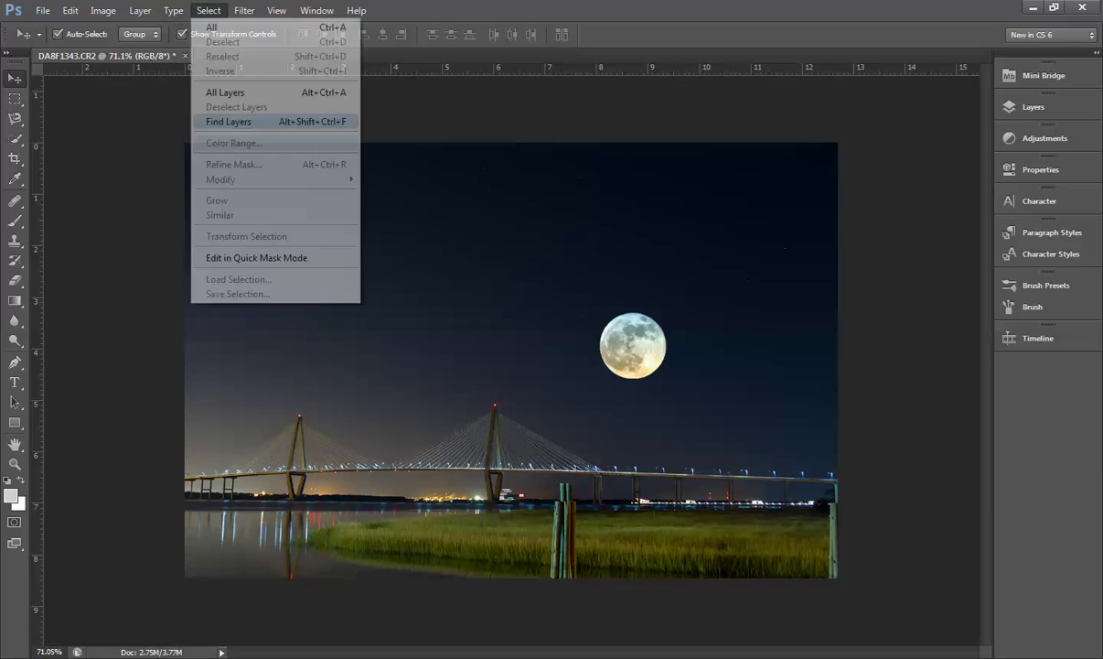
mouse_move(244, 10)
key(Escape)
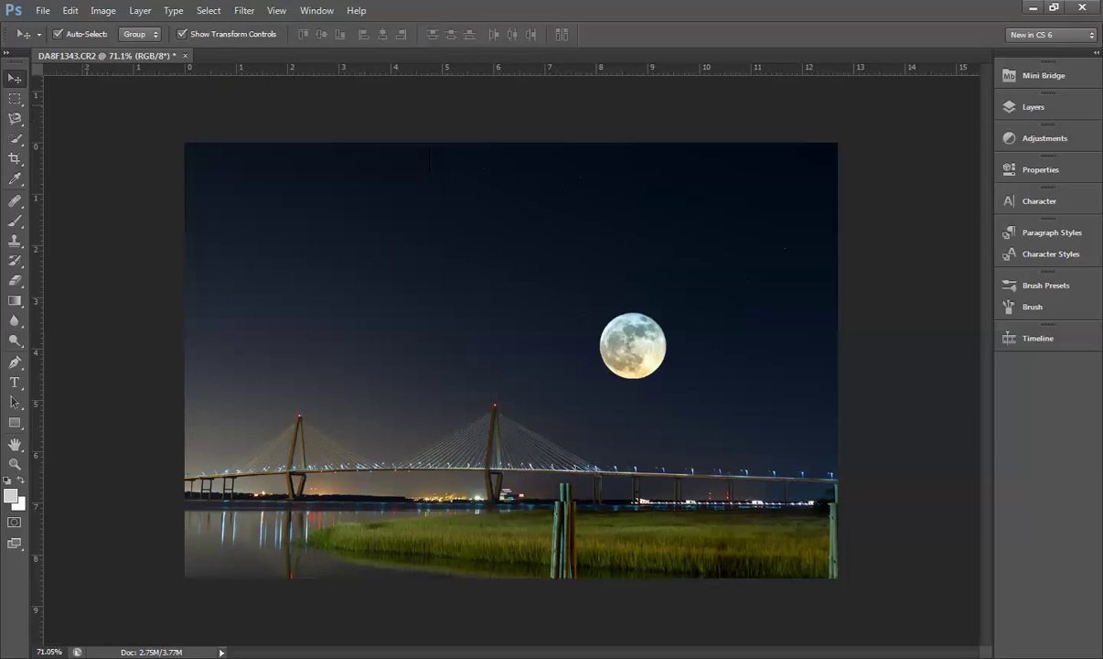
click(140, 10)
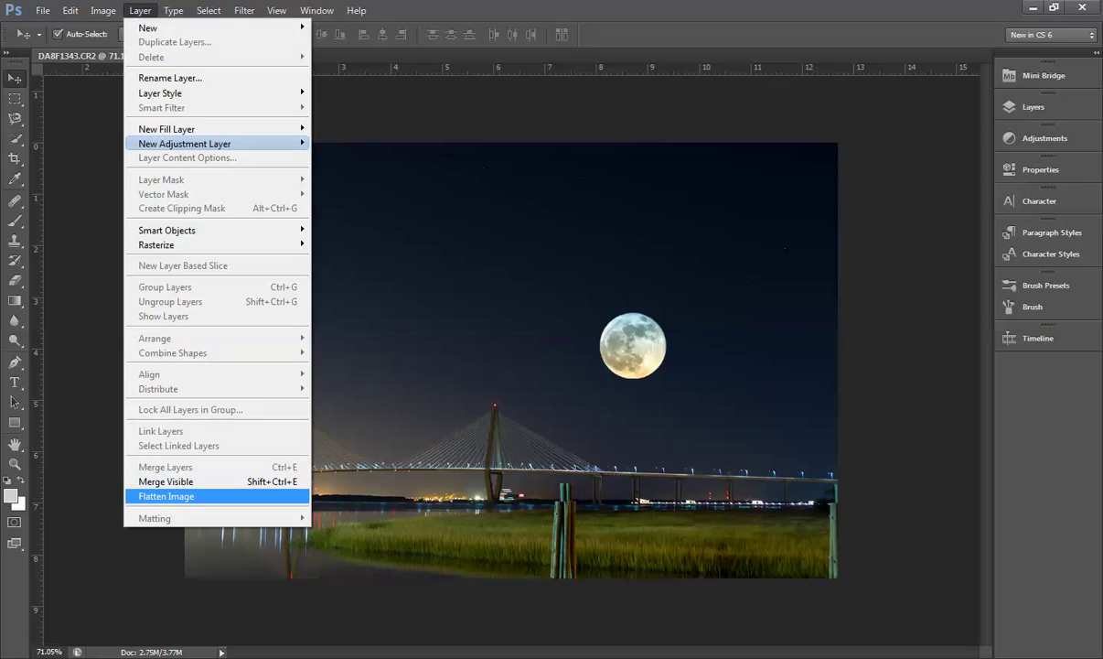
click(217, 495)
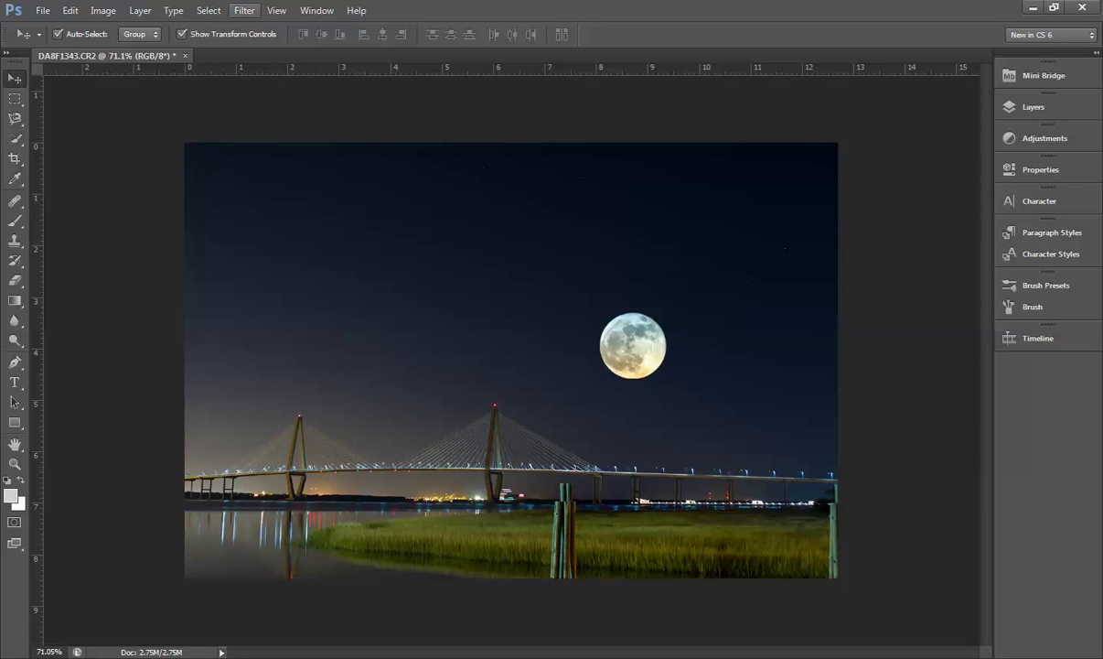
Open the flattened photo in the Color Efex Pro 4 filter and display all its recipes
click(244, 11)
mouse_move(266, 302)
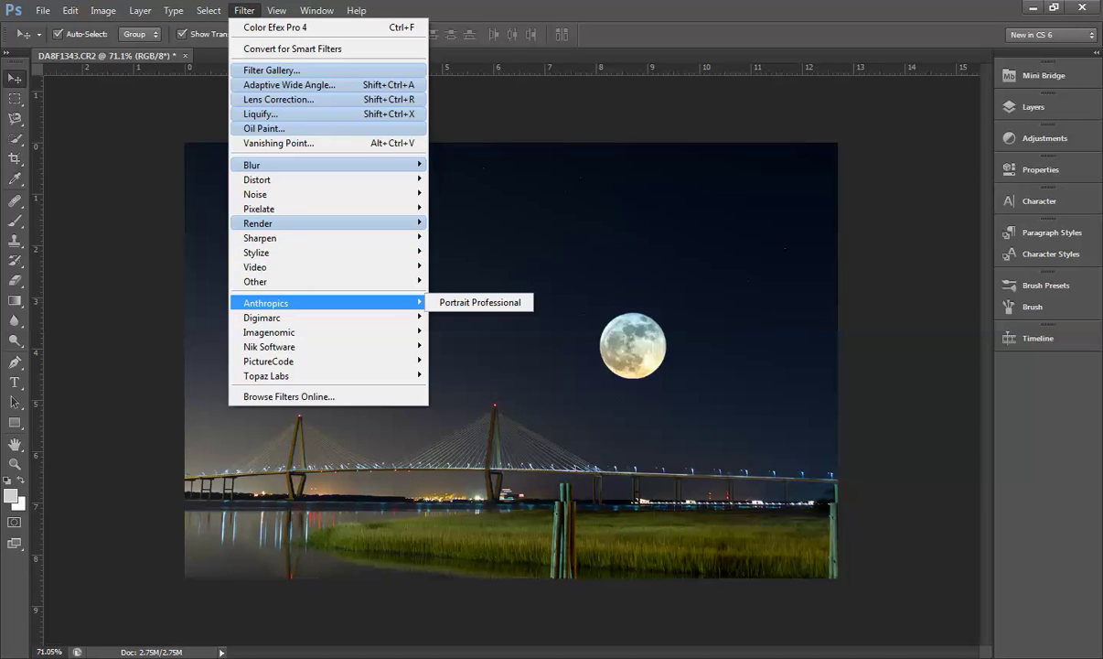
mouse_move(274, 347)
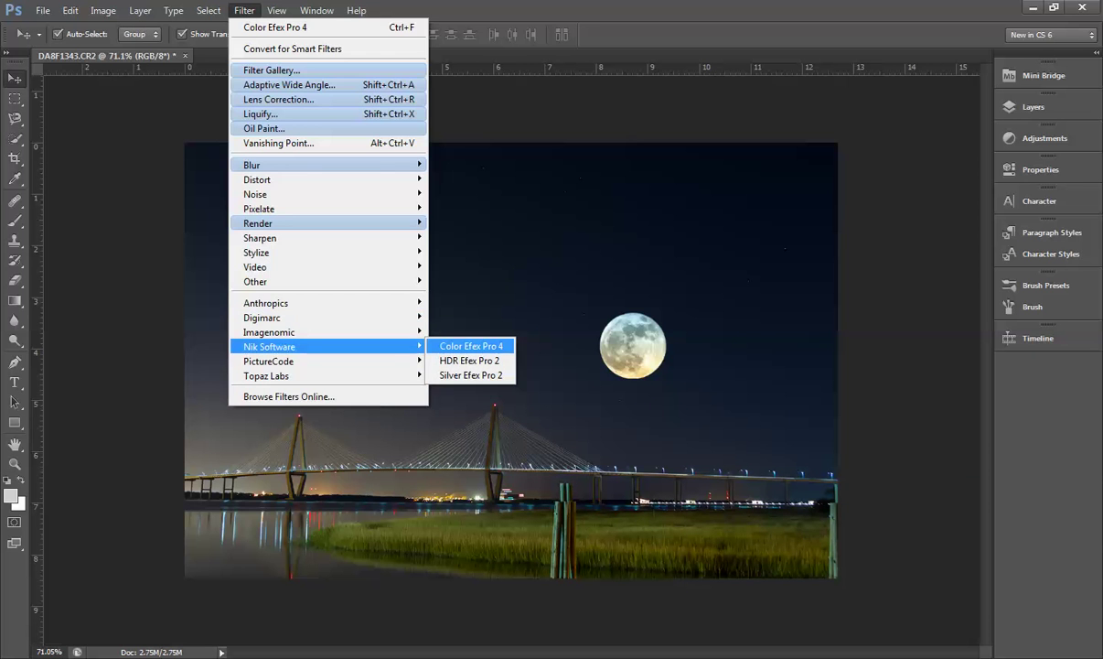
click(471, 346)
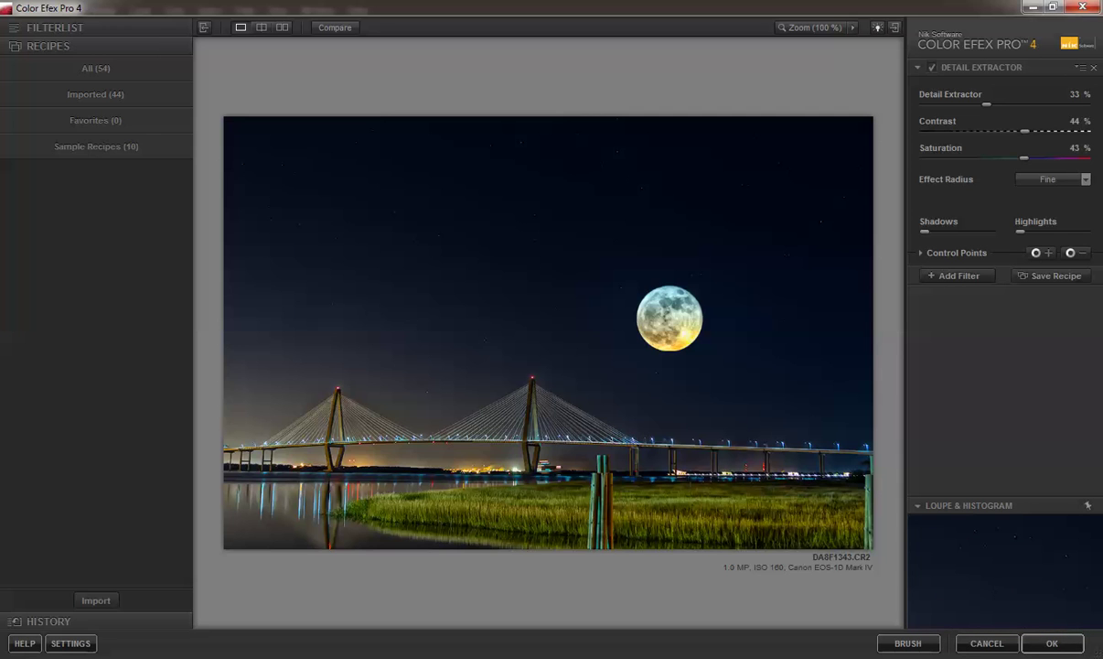
click(95, 69)
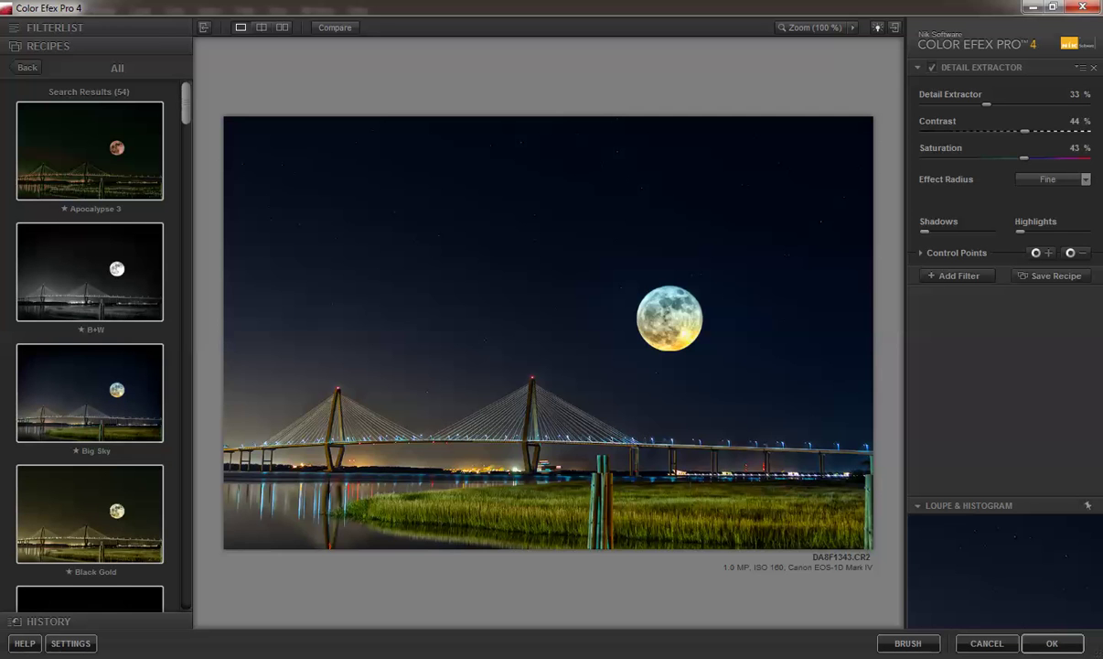
Try the Big Sky recipe and the Purple Film recipe on the photo
click(137, 389)
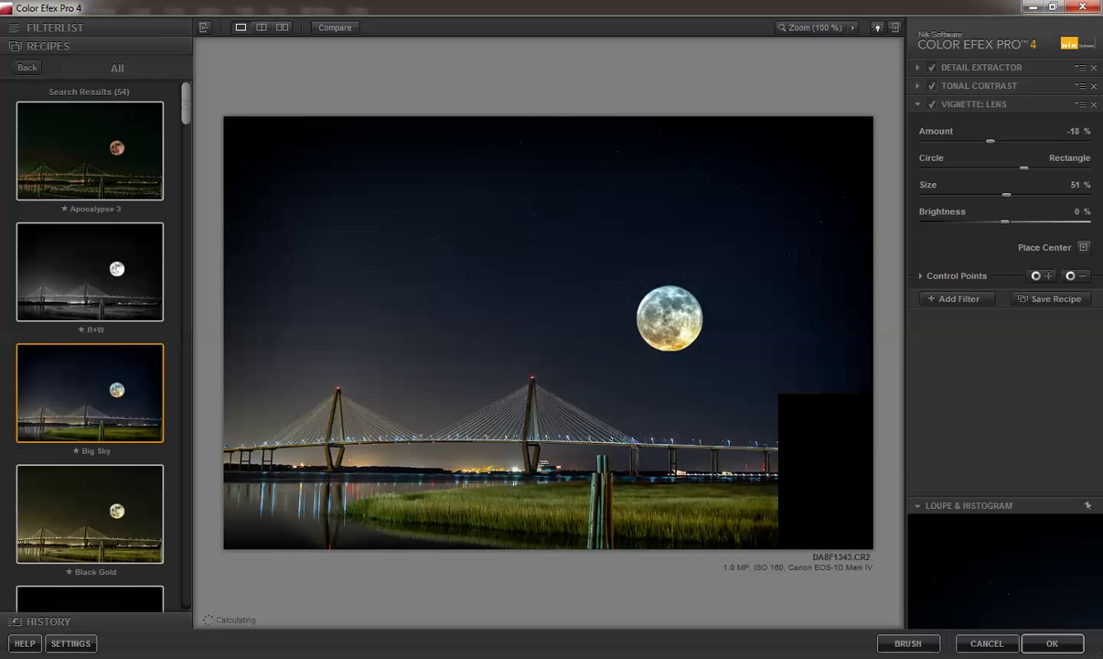
scroll(89, 348, down, 5)
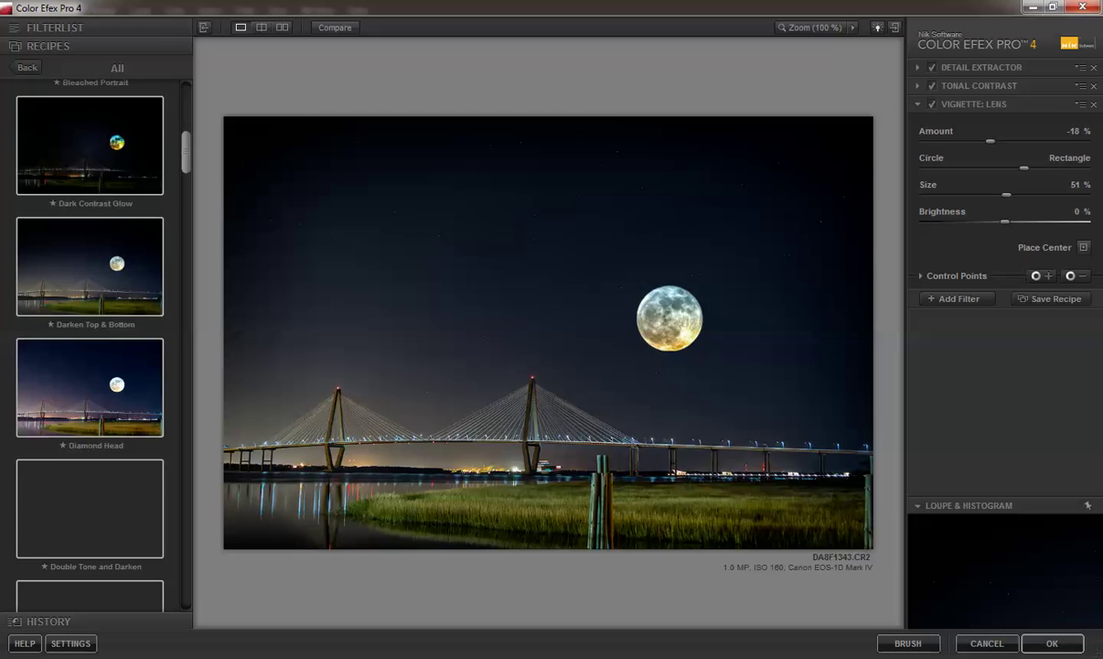
scroll(90, 347, down, 3)
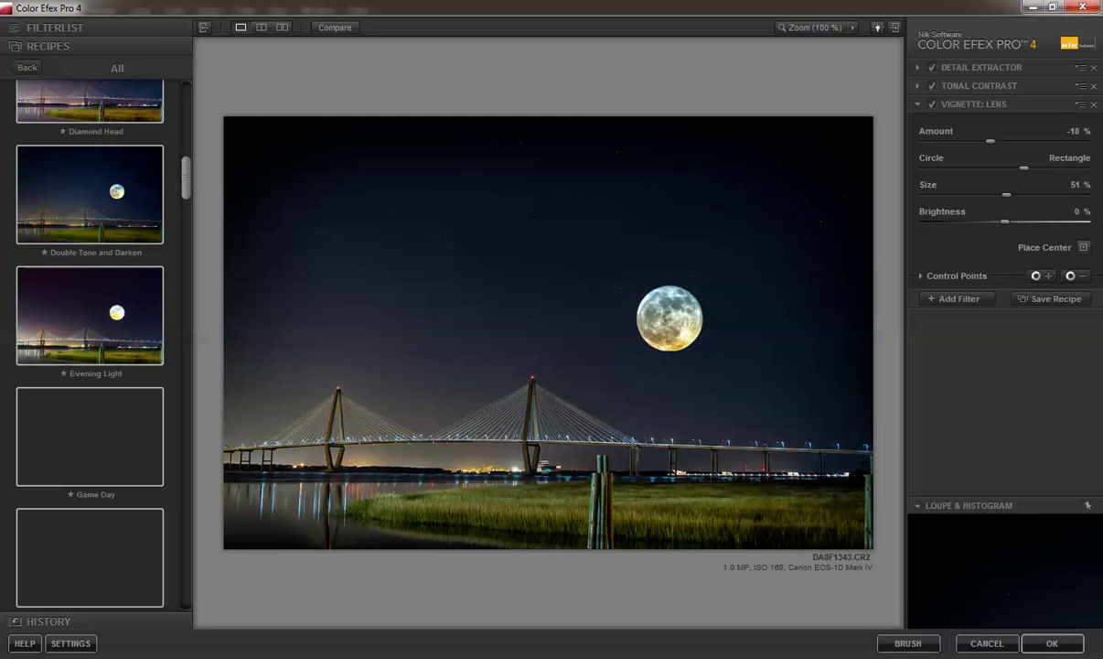
scroll(90, 348, down, 5)
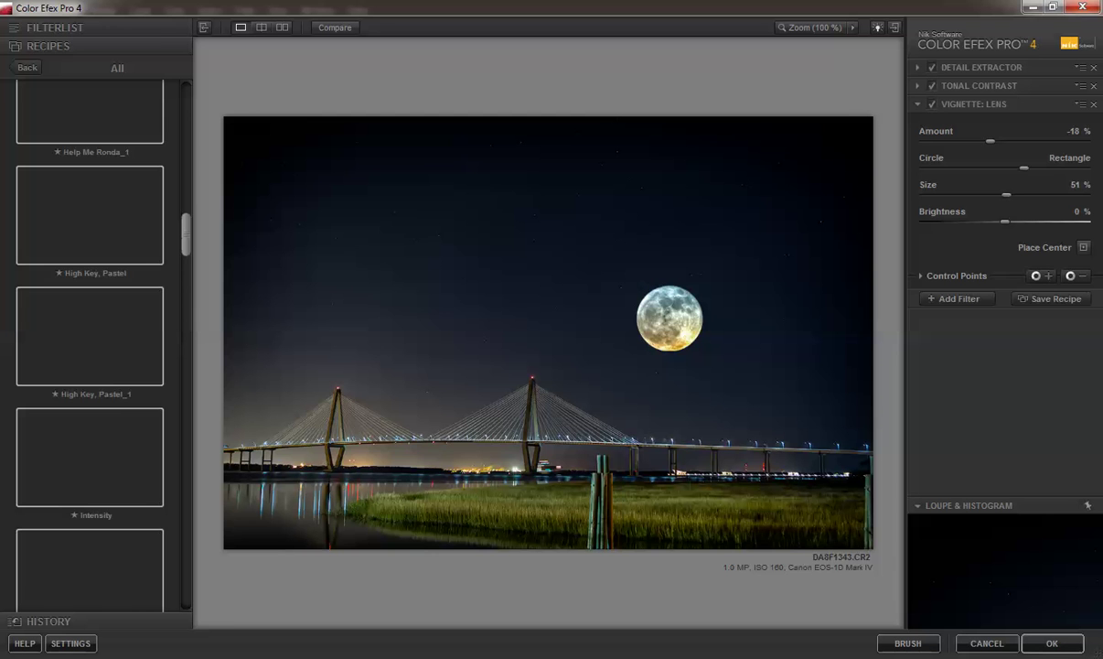
scroll(90, 347, up, 2)
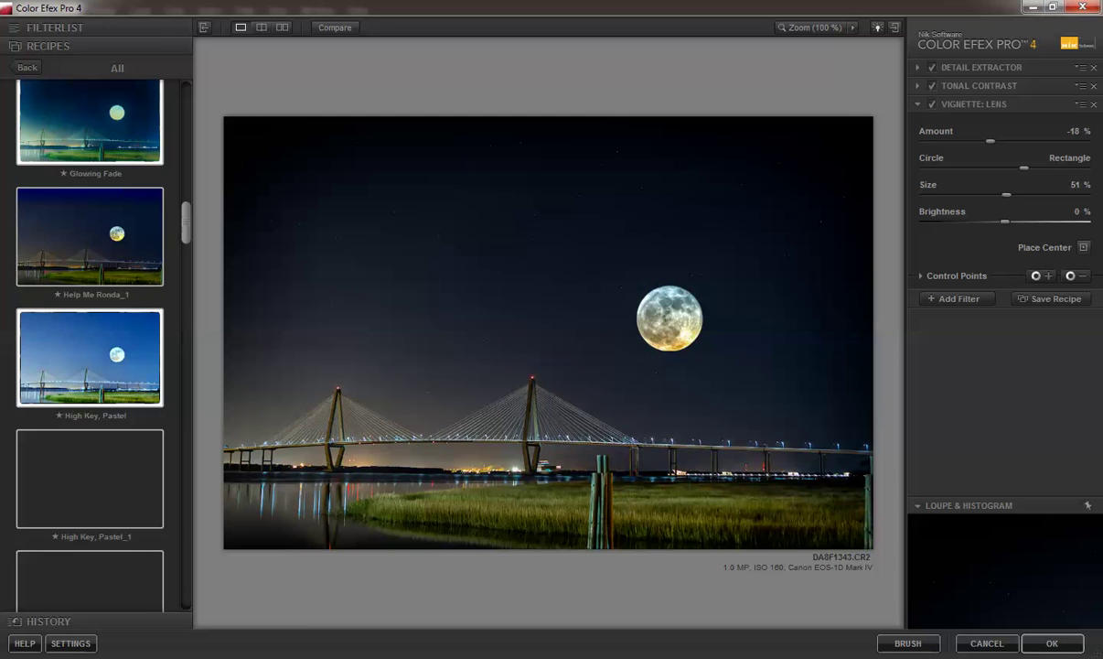
scroll(90, 348, down, 5)
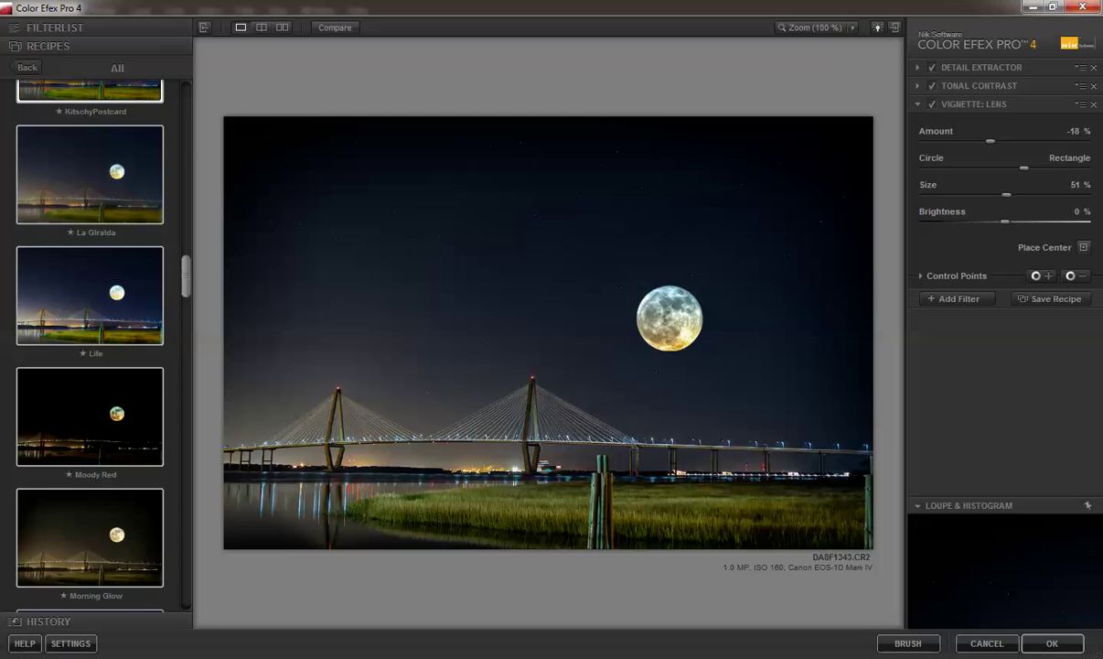
scroll(90, 343, down, 3)
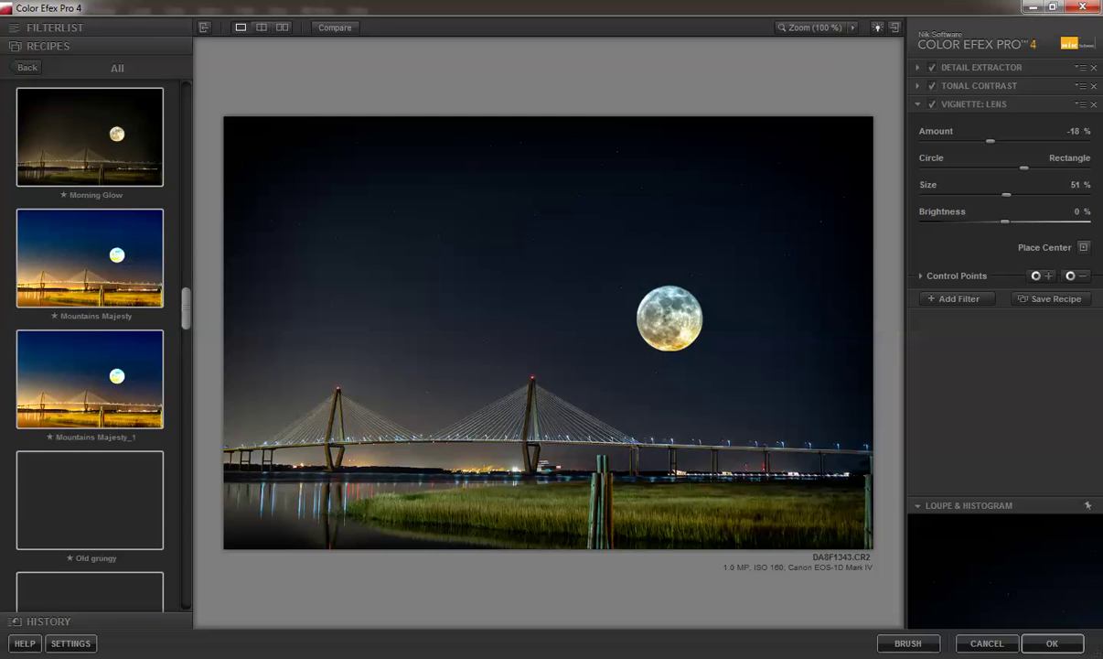
scroll(90, 343, down, 4)
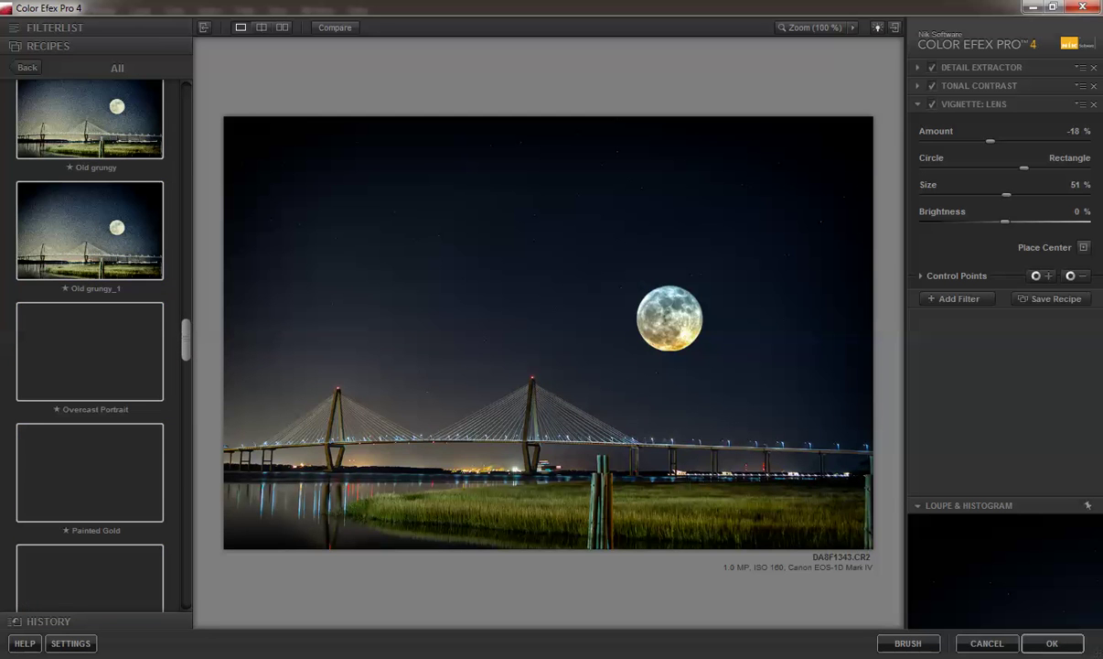
scroll(90, 343, down, 4)
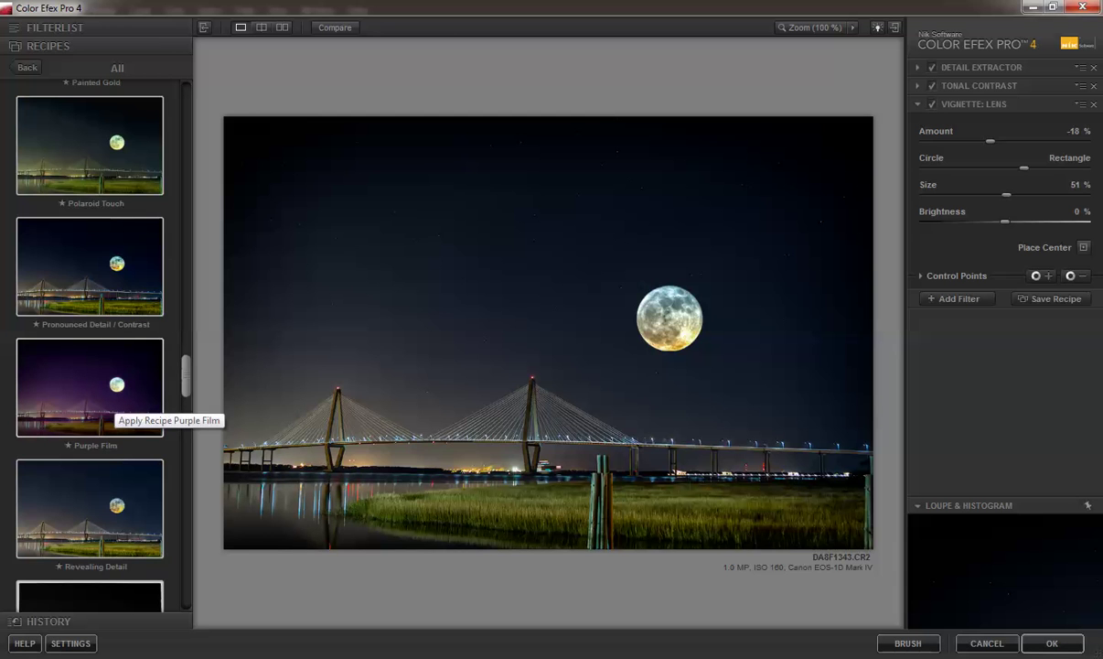
click(103, 402)
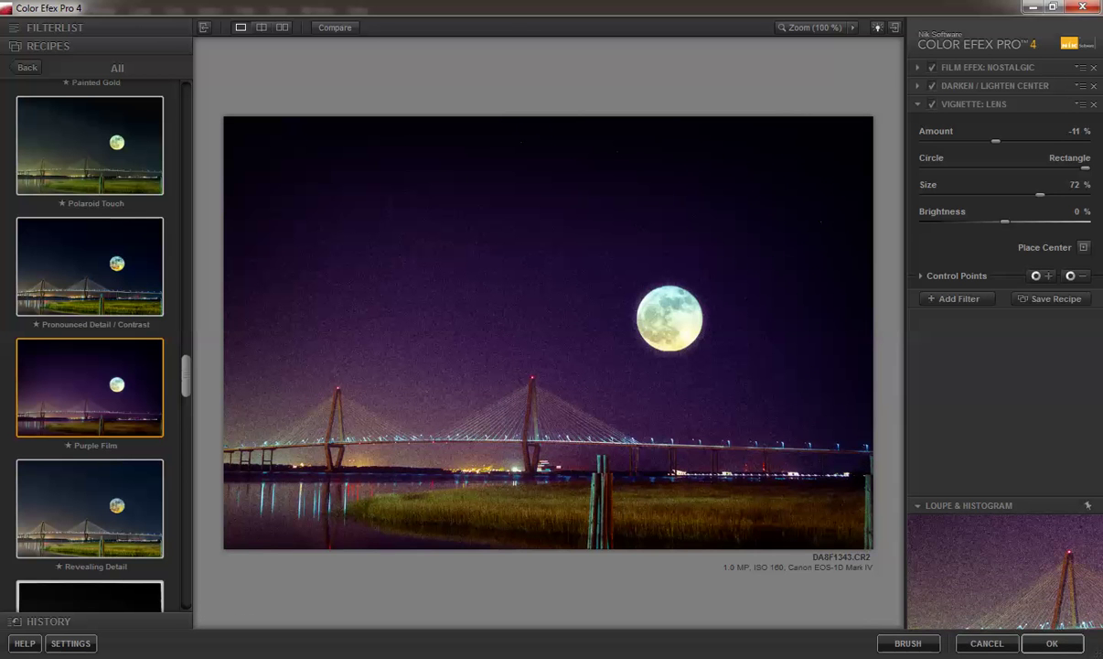
Try the Soft Nostalgic recipe and the Starry Night Enhancement recipe on the photo
scroll(90, 348, down, 3)
scroll(89, 347, down, 2)
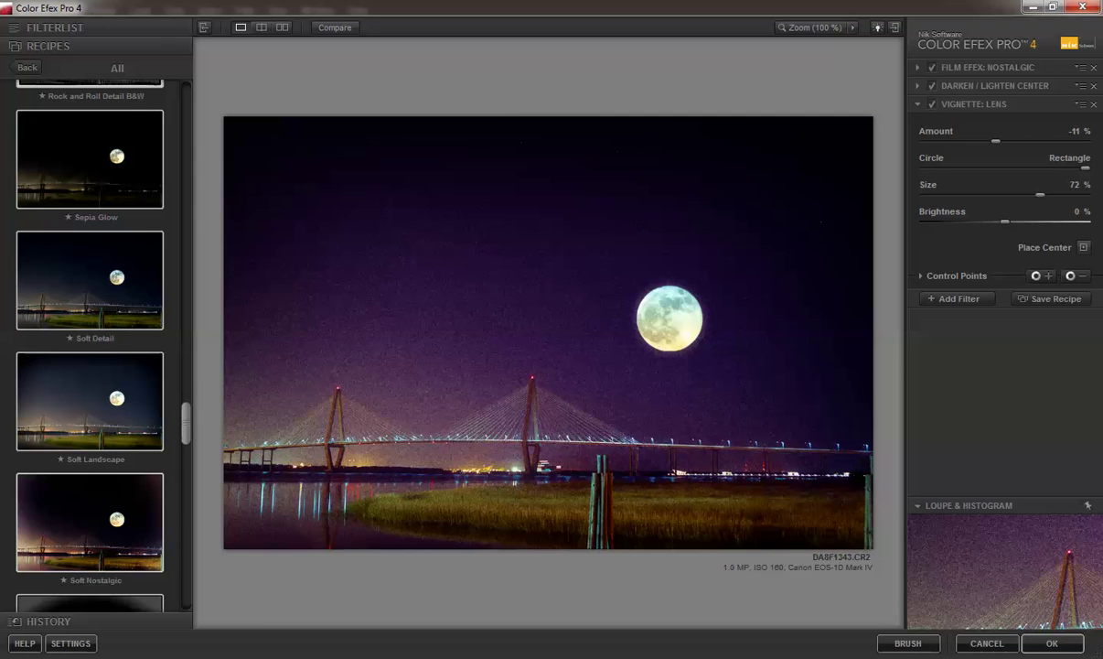
click(90, 521)
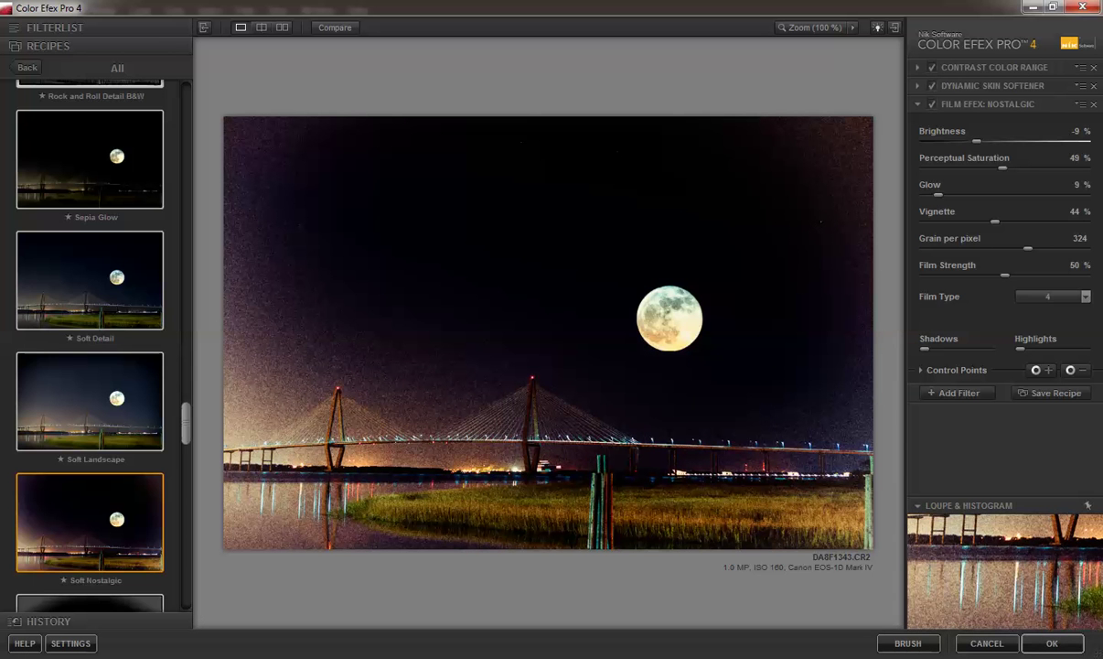
scroll(90, 346, down, 5)
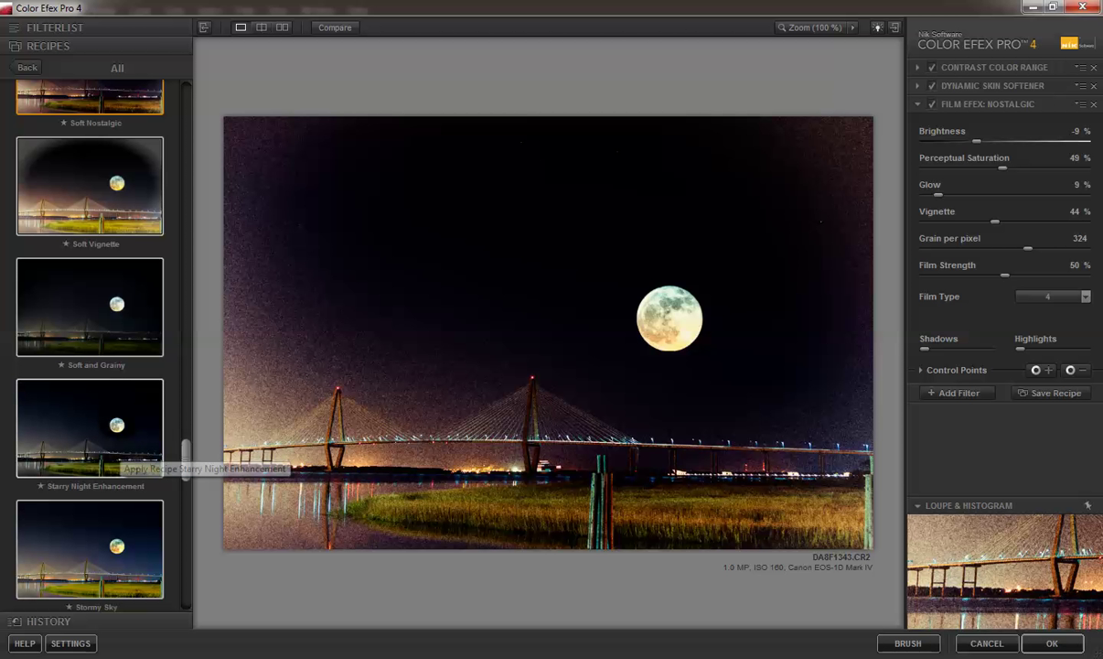
click(119, 452)
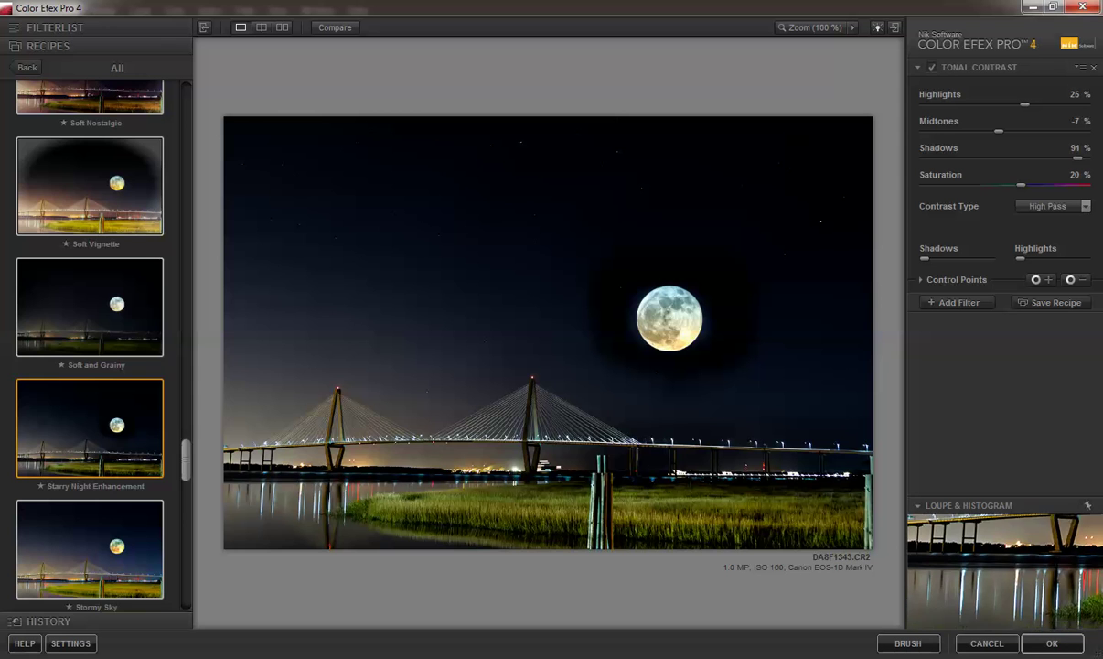
Apply the Tone Darken Indian Summer recipe to the photo and flatten the filtered result
scroll(90, 348, down, 5)
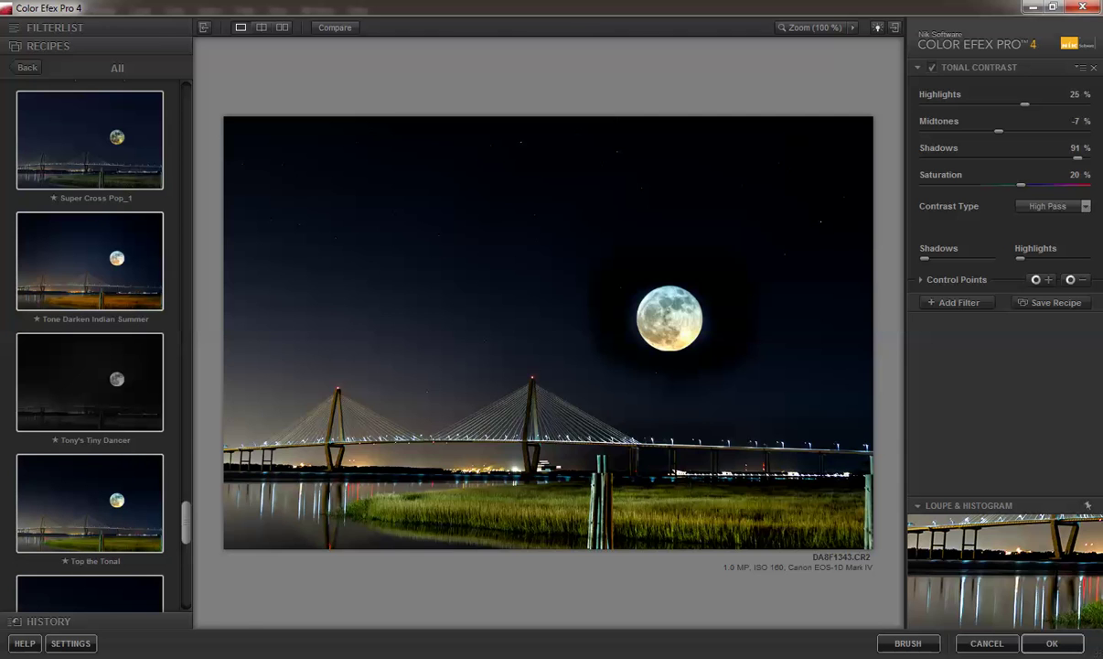
click(90, 262)
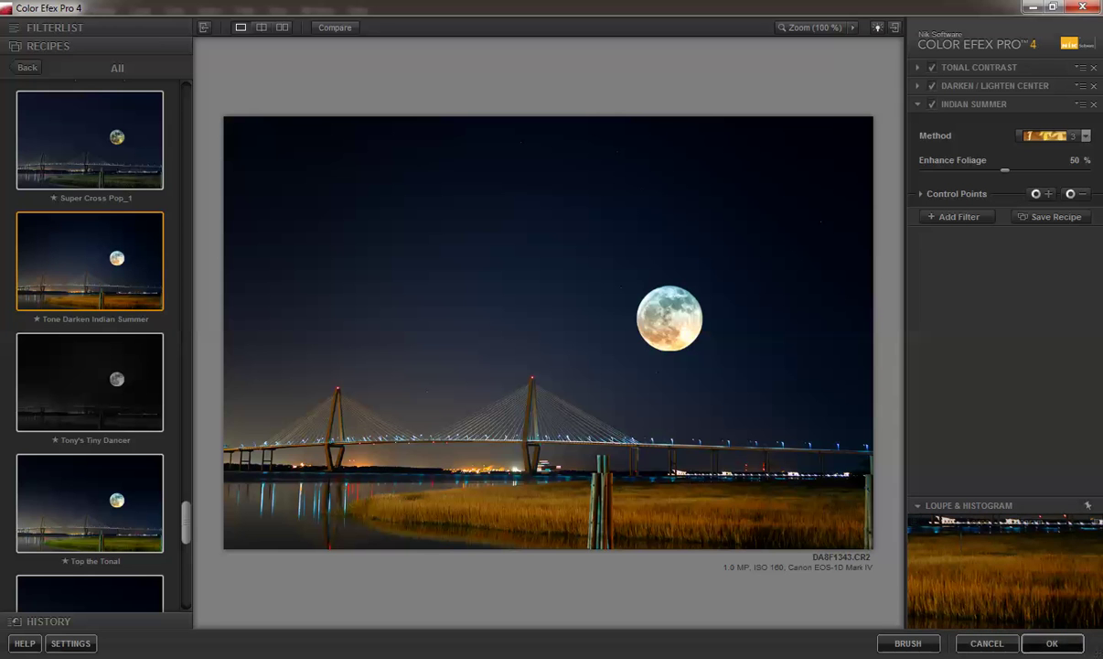
click(1052, 643)
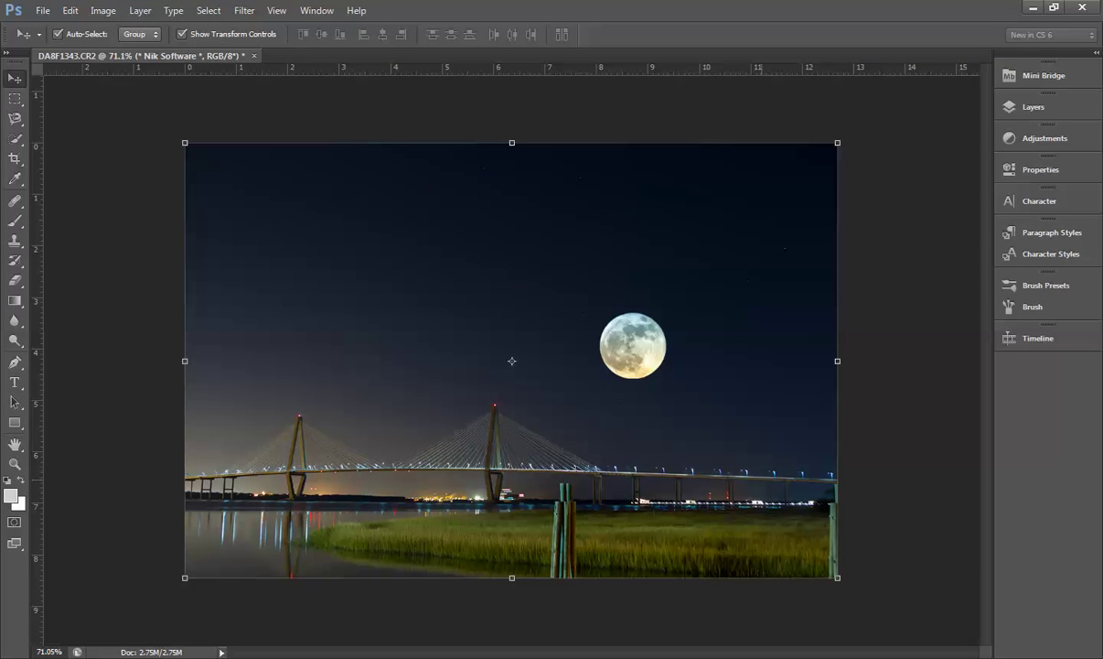
key(ctrl+f)
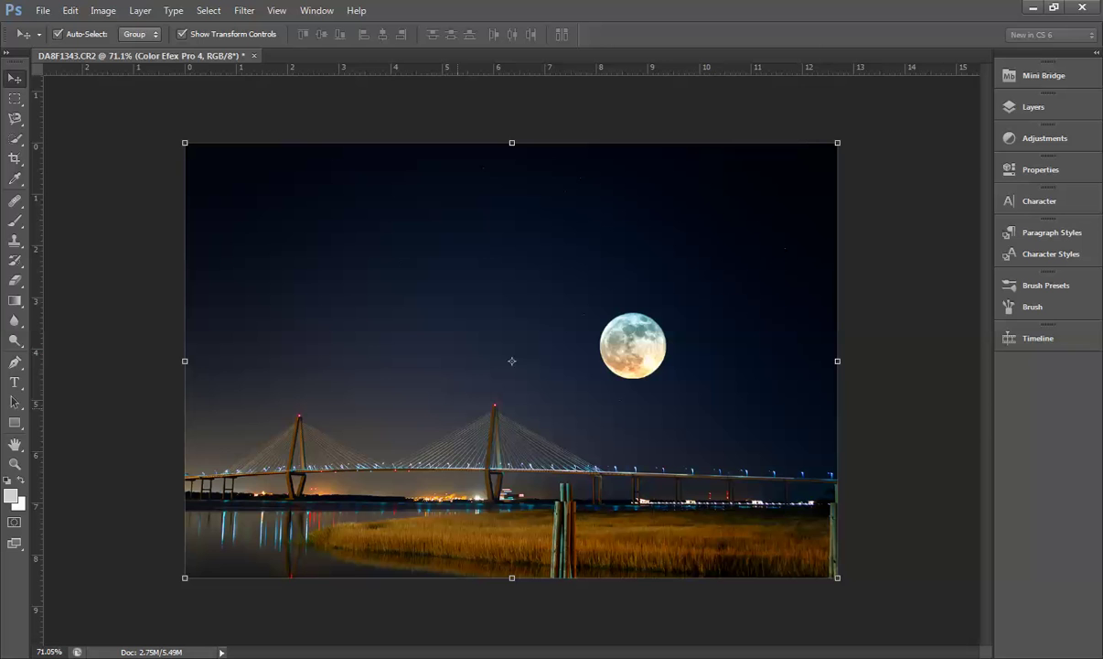
click(140, 10)
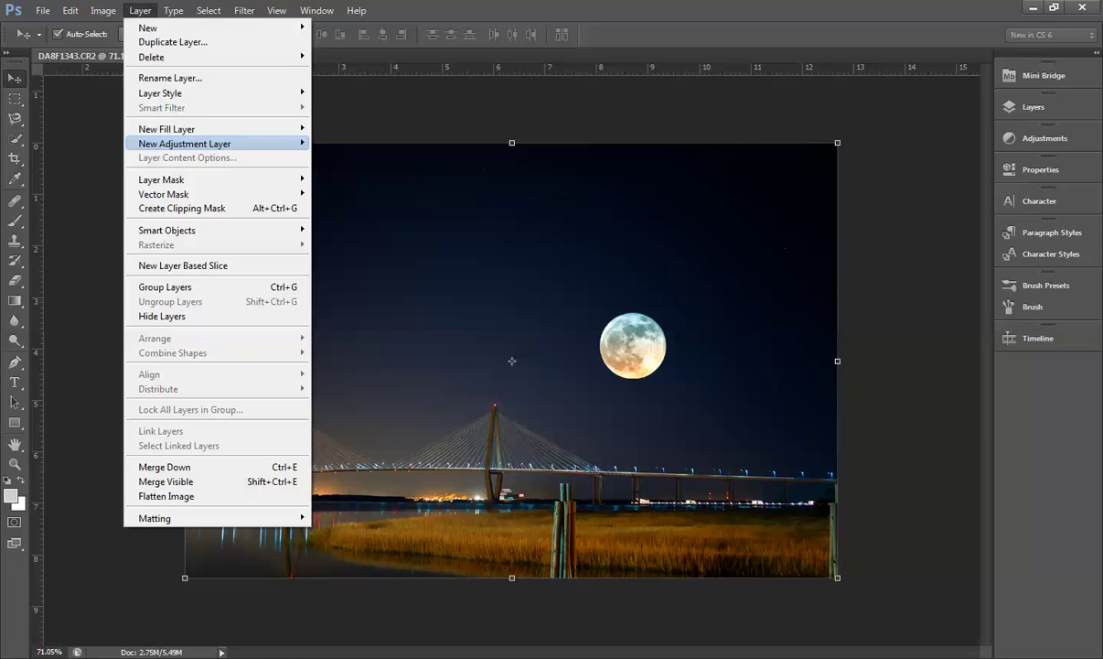
click(166, 496)
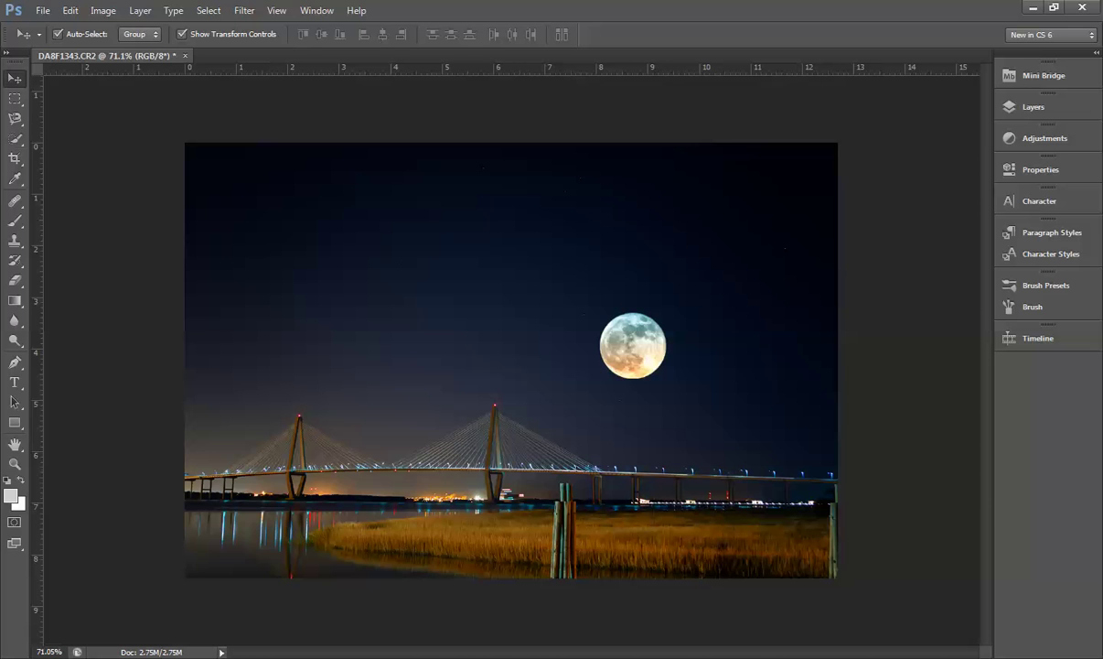
Crop off the strip of empty sky along the photo's upper edge with a full-width rectangular selection
click(15, 98)
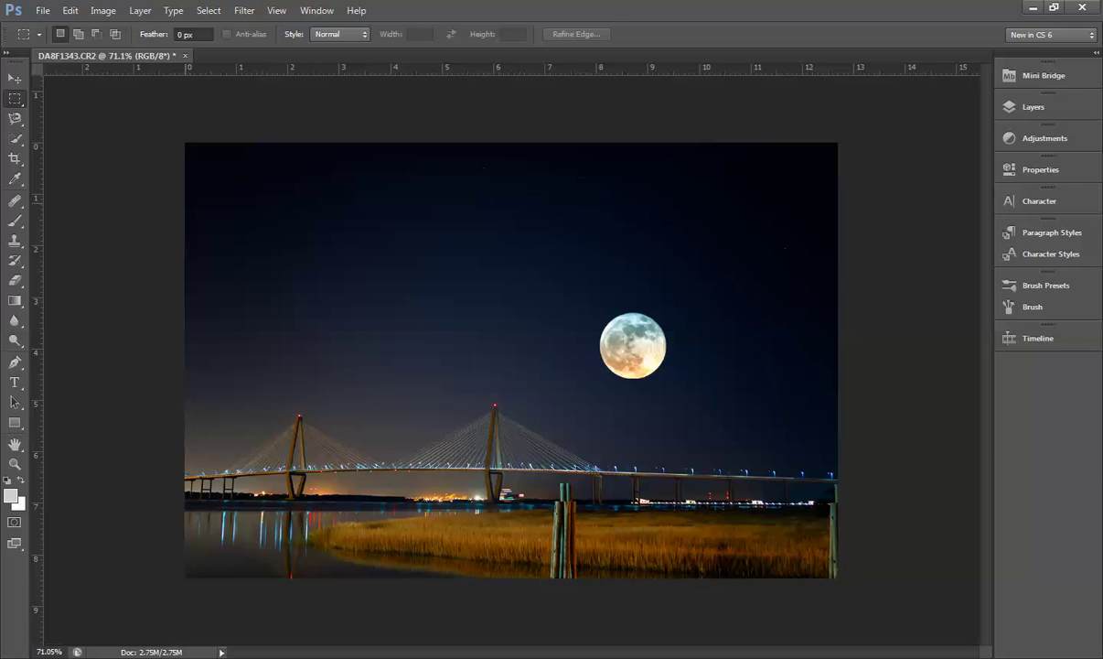
drag(186, 202, 837, 576)
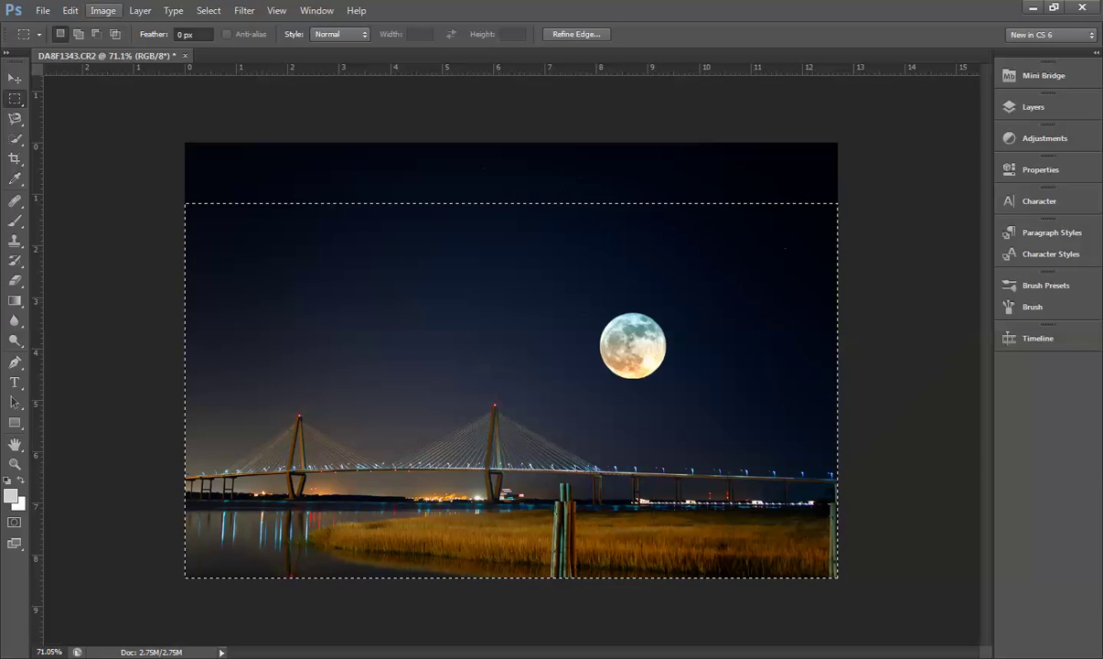
click(102, 10)
click(110, 164)
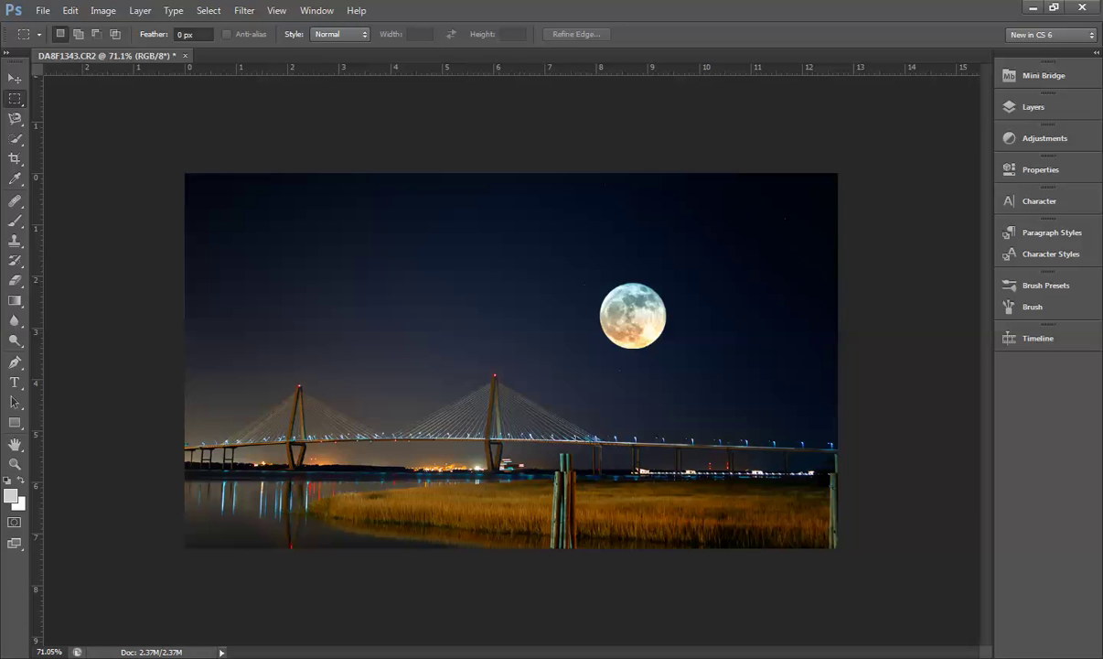
click(963, 657)
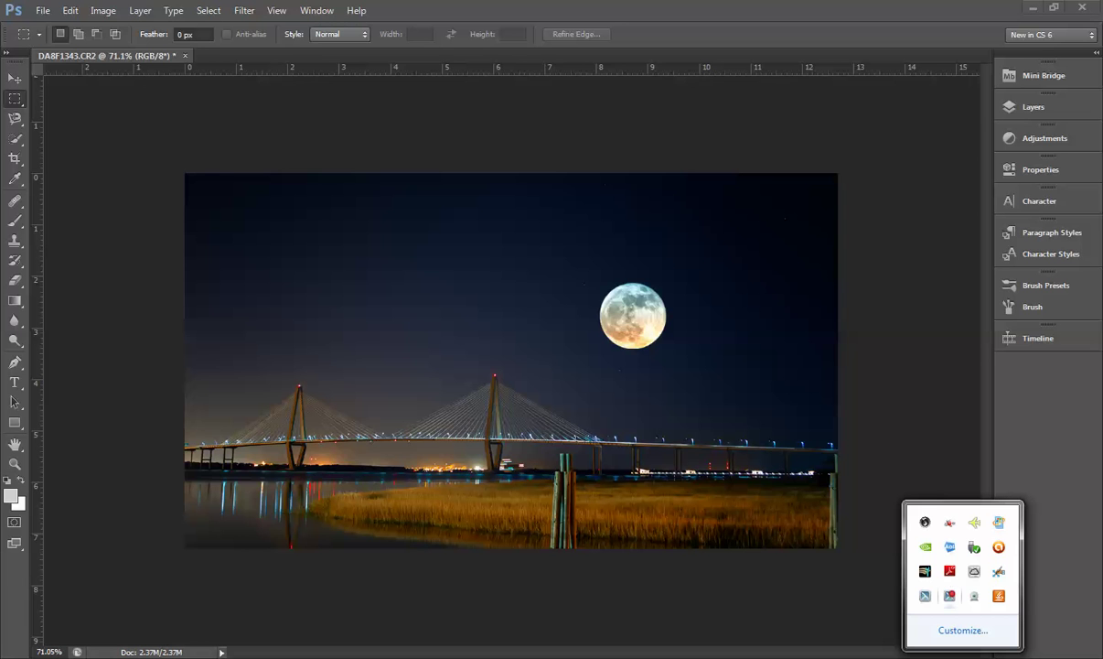